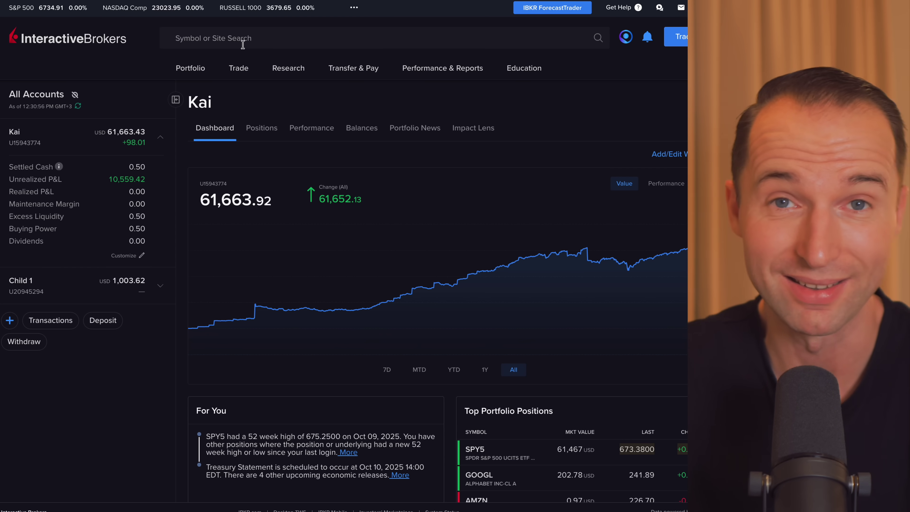
Search for GOOG and select GOOGL on NASDAQ from the results.
{"action": "left_click", "coordinate": [243, 44]}
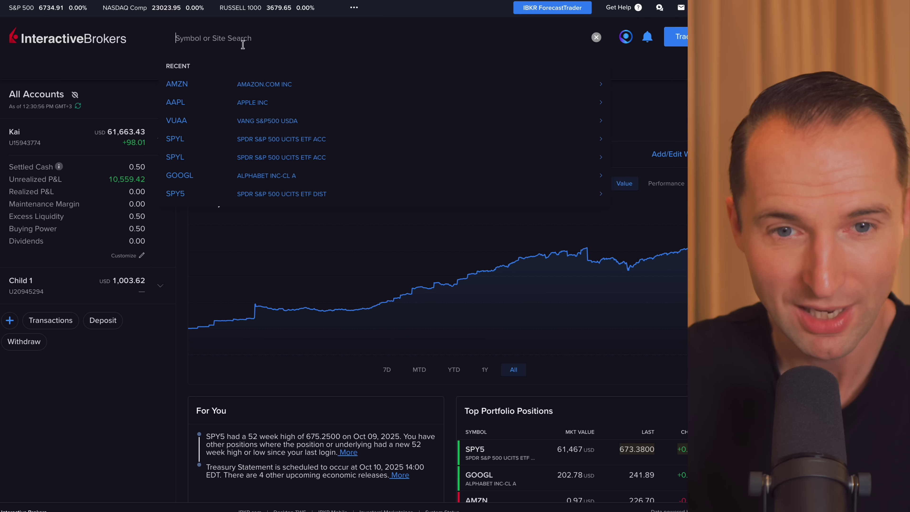
{"action": "type", "text": "GOOG"}
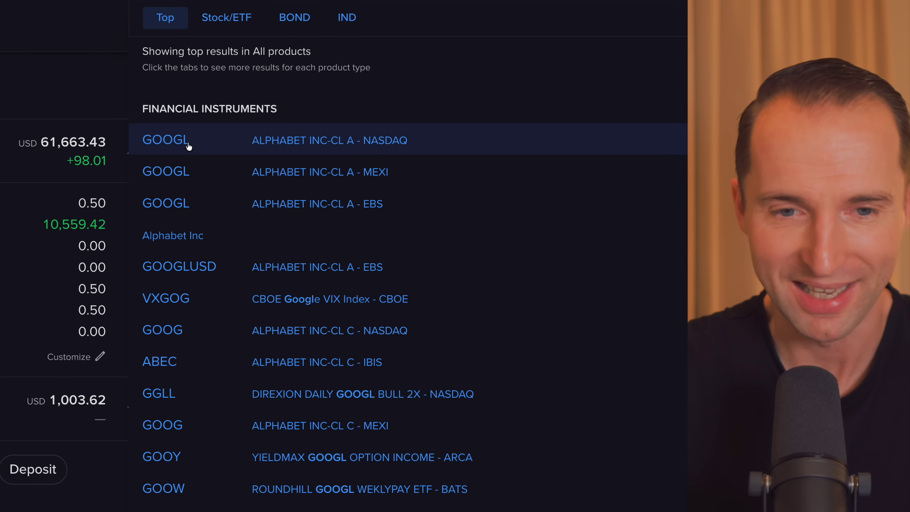
{"action": "left_click", "coordinate": [180, 141]}
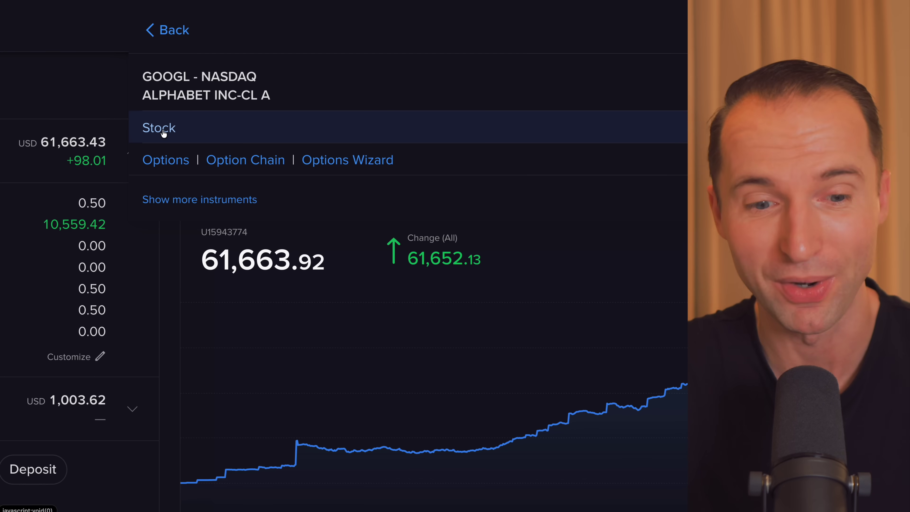
Open the GOOGL stock quote page.
{"action": "left_click", "coordinate": [163, 132]}
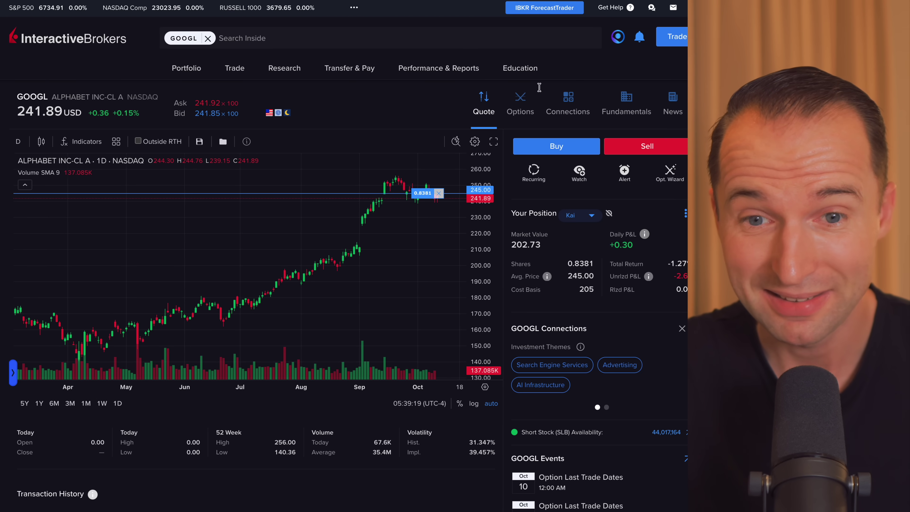
{"action": "scroll", "coordinate": [598, 391], "scroll_direction": "down", "scroll_amount": 5}
{"action": "scroll", "coordinate": [598, 390], "scroll_direction": "up", "scroll_amount": 5}
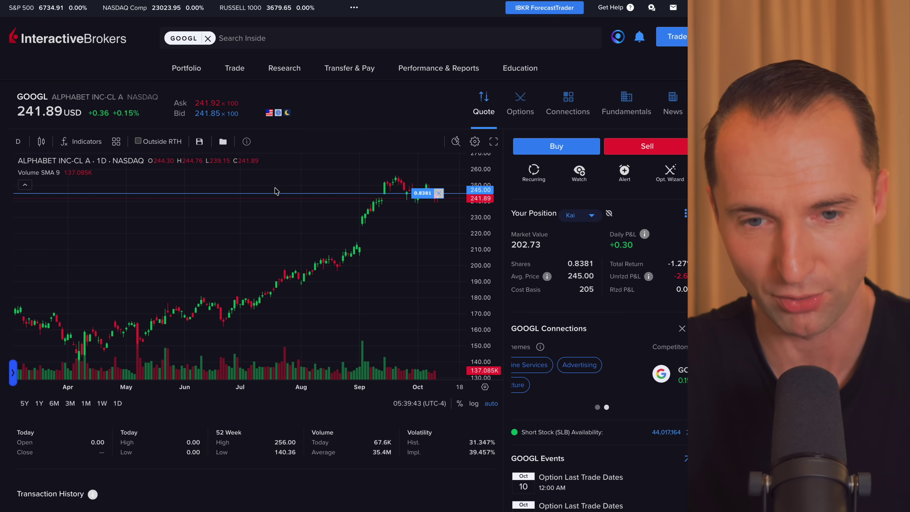
Browse the chart settings' Symbol, Status line, Scales and Canvas options, closing without changes.
{"action": "left_click", "coordinate": [475, 142]}
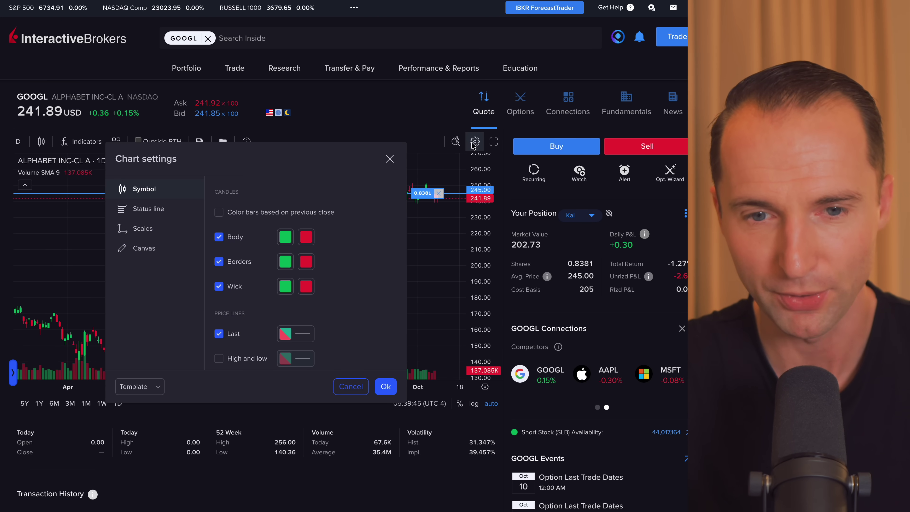
{"action": "left_click", "coordinate": [156, 211]}
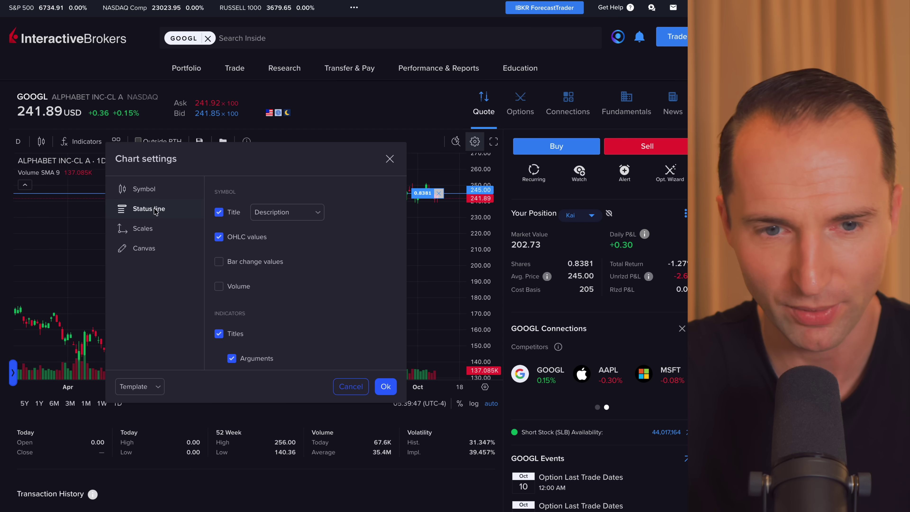
{"action": "left_click", "coordinate": [141, 227]}
{"action": "left_click", "coordinate": [142, 249]}
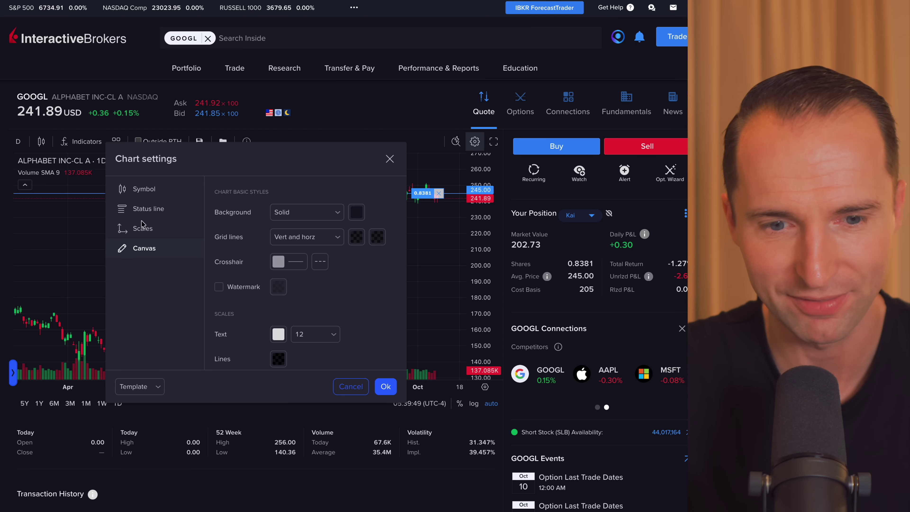
{"action": "left_click", "coordinate": [148, 186]}
{"action": "left_click", "coordinate": [390, 159]}
Switch the GOOGL chart to a line chart and zoom out to a longer range.
{"action": "left_click", "coordinate": [41, 142]}
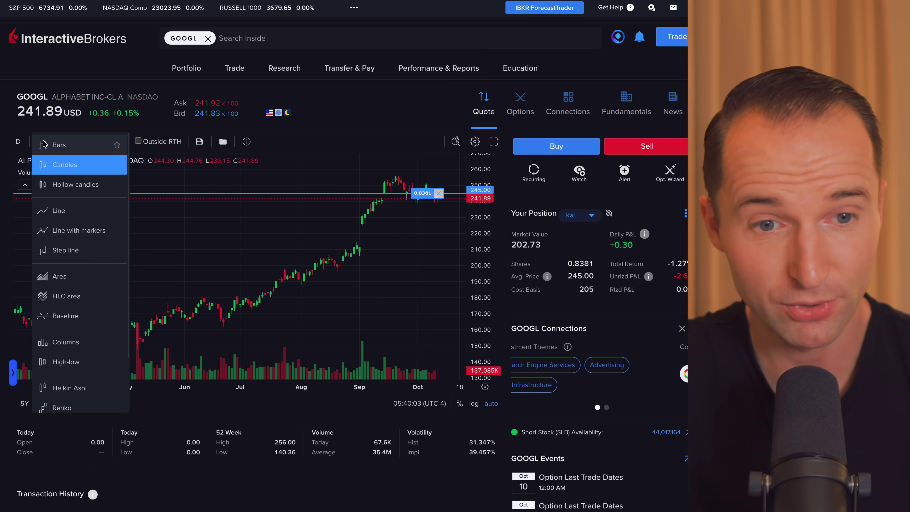
{"action": "left_click", "coordinate": [79, 211]}
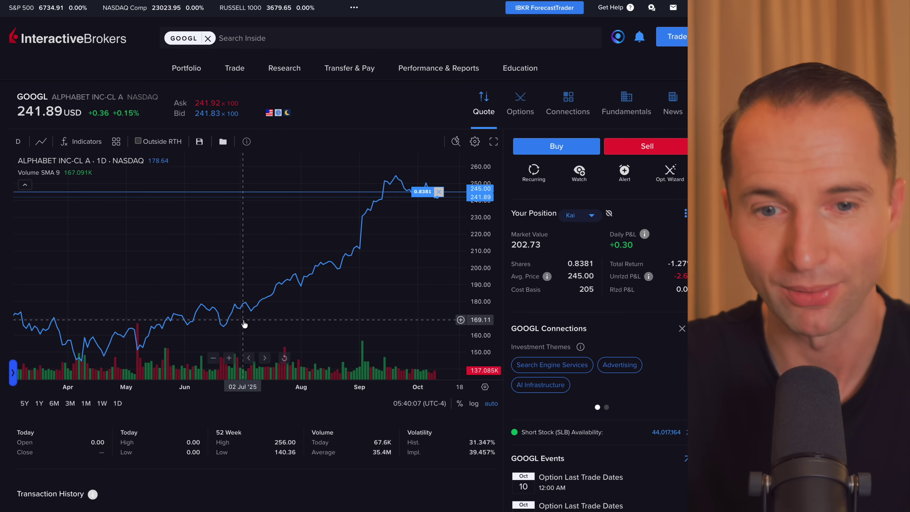
{"action": "scroll", "coordinate": [244, 299], "scroll_direction": "down", "scroll_amount": 5}
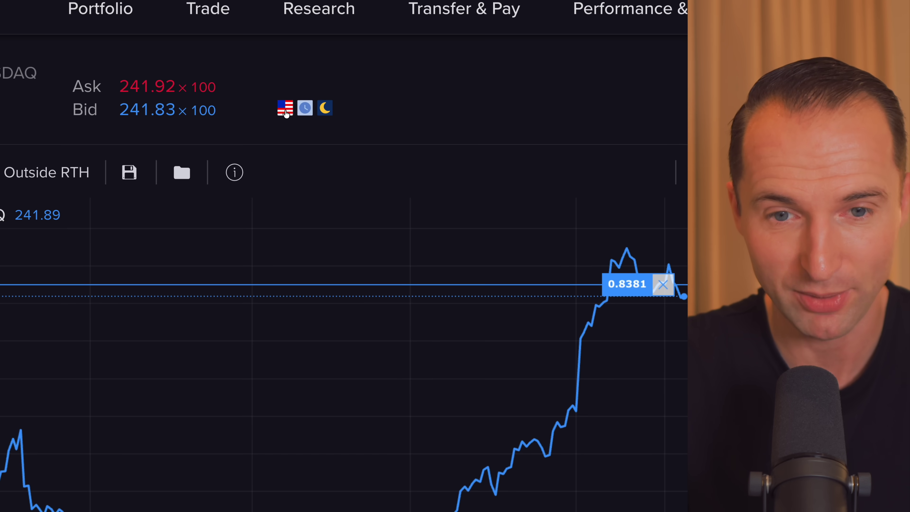
Check GOOGL's quote information, then view its Connections of related companies and themes.
{"action": "left_click", "coordinate": [286, 112]}
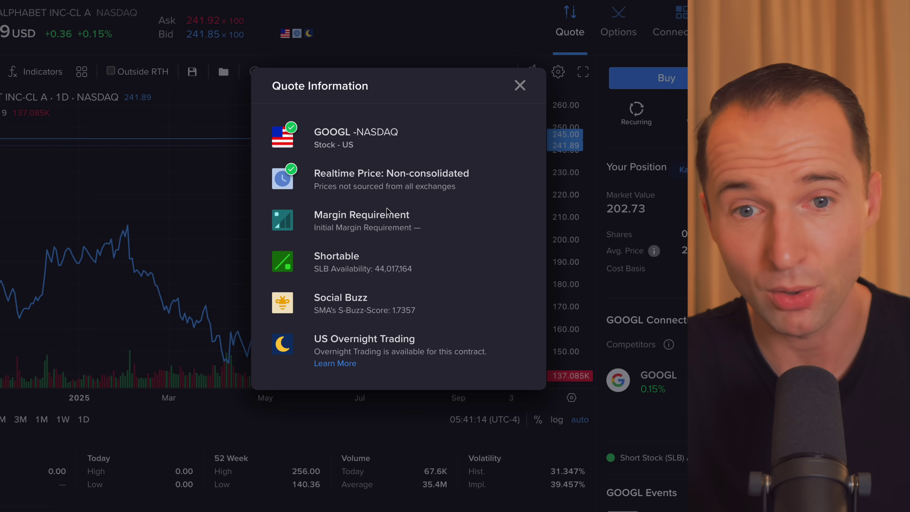
{"action": "left_click", "coordinate": [398, 45]}
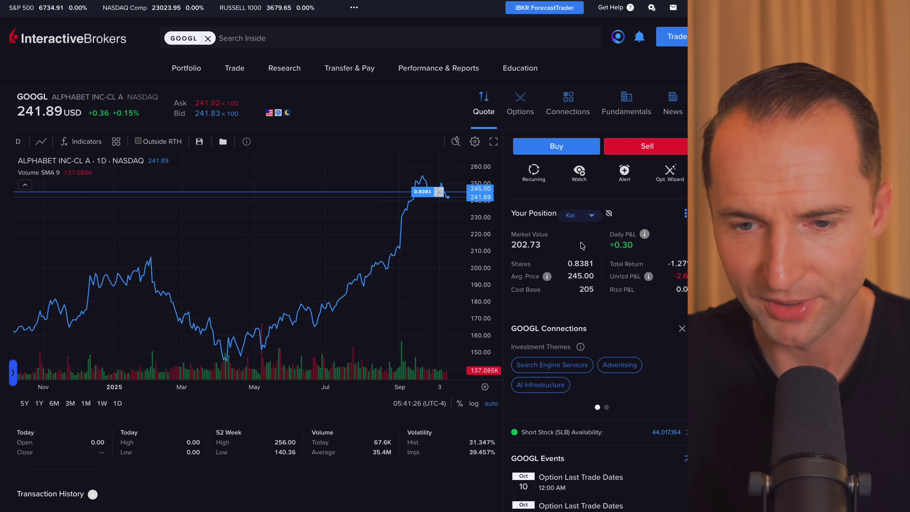
{"action": "scroll", "coordinate": [680, 257], "scroll_direction": "down", "scroll_amount": 5}
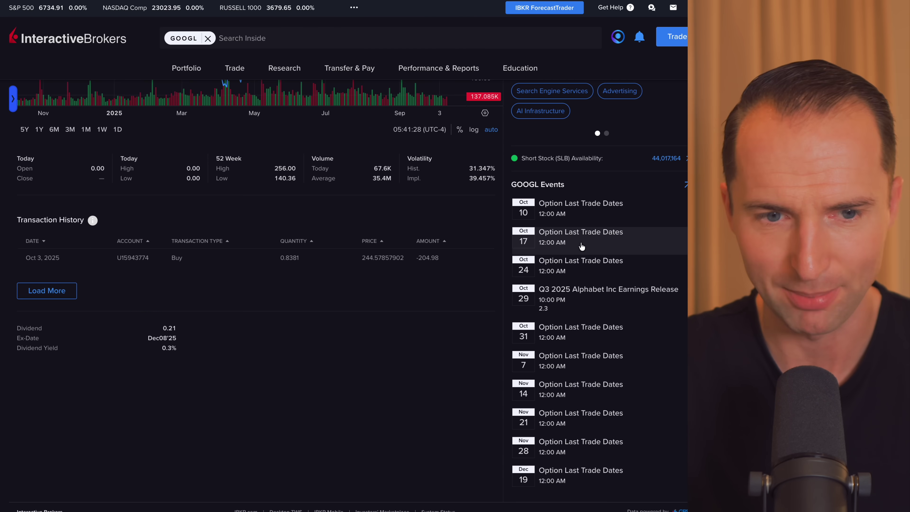
{"action": "scroll", "coordinate": [581, 246], "scroll_direction": "up", "scroll_amount": 7}
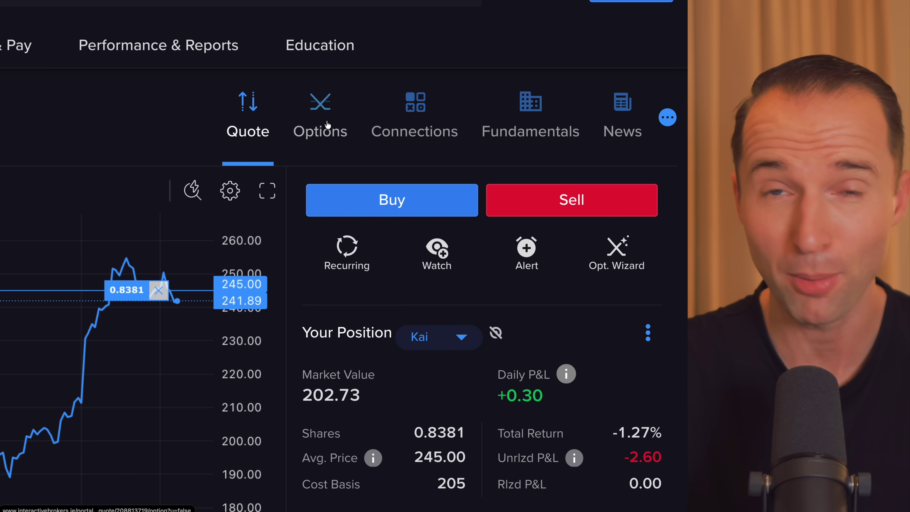
{"action": "left_click", "coordinate": [421, 119]}
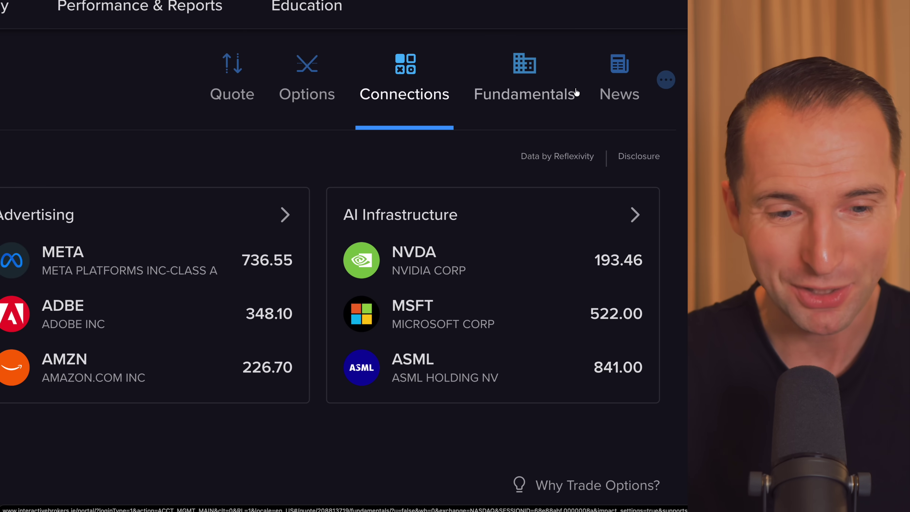
Open GOOGL's Fundamentals and scroll through the Overview cards.
{"action": "left_click", "coordinate": [524, 74]}
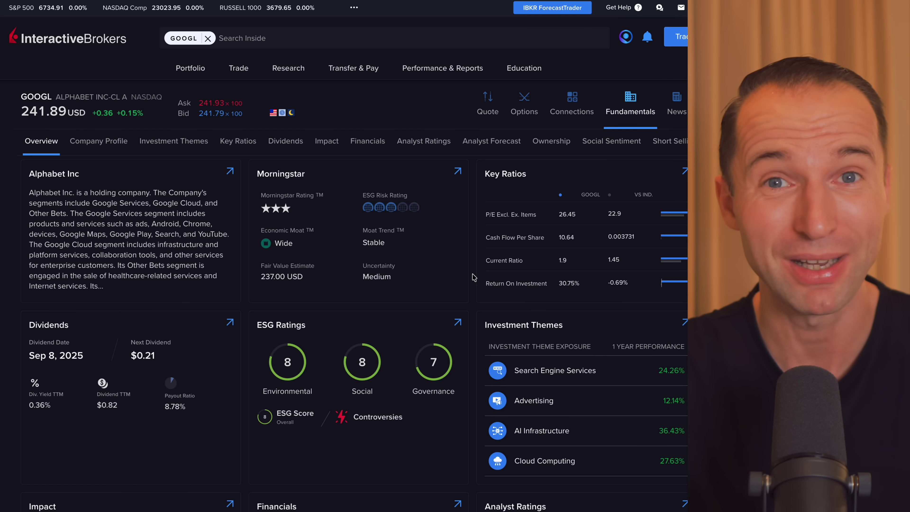
{"action": "scroll", "coordinate": [474, 277], "scroll_direction": "down", "scroll_amount": 2}
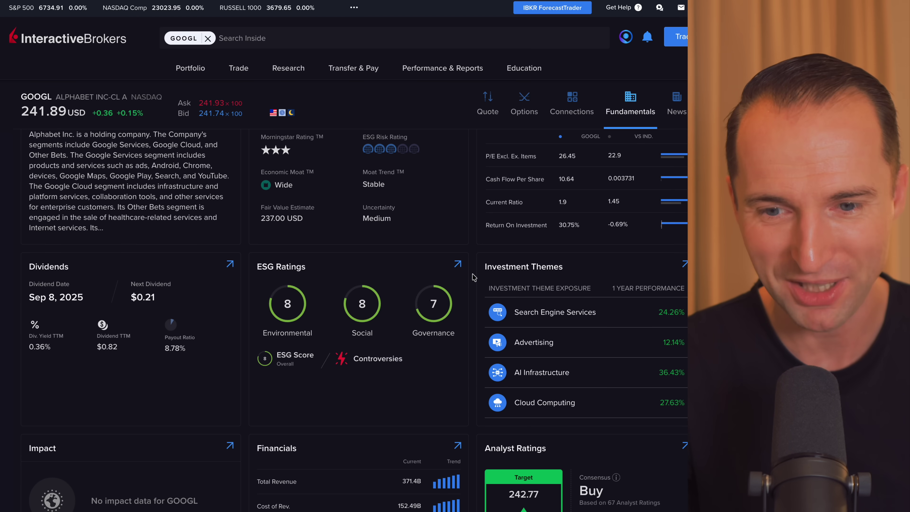
{"action": "scroll", "coordinate": [474, 277], "scroll_direction": "down", "scroll_amount": 9}
{"action": "scroll", "coordinate": [474, 277], "scroll_direction": "up", "scroll_amount": 11}
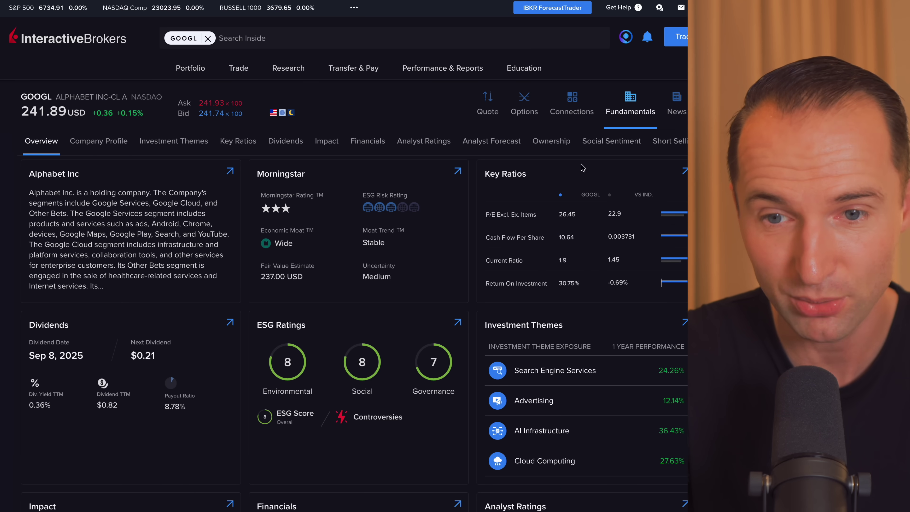
Glance at GOOGL's Key Ratios, then return to the Fundamentals overview.
{"action": "left_click", "coordinate": [238, 140]}
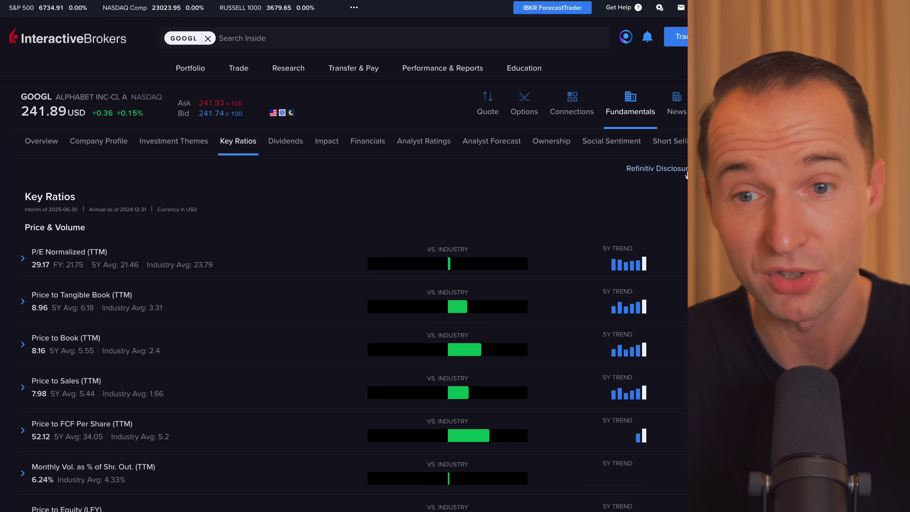
{"action": "scroll", "coordinate": [184, 274], "scroll_direction": "down", "scroll_amount": 8}
{"action": "scroll", "coordinate": [184, 275], "scroll_direction": "up", "scroll_amount": 8}
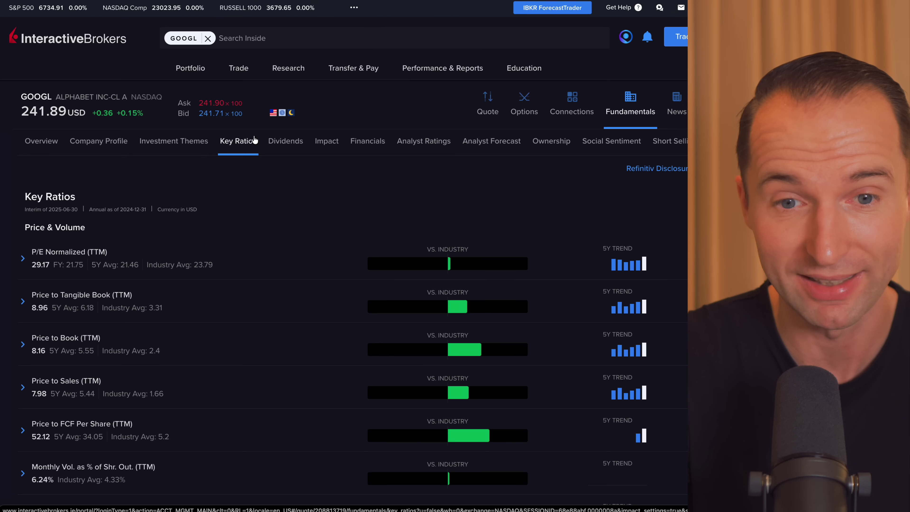
{"action": "left_click", "coordinate": [52, 145]}
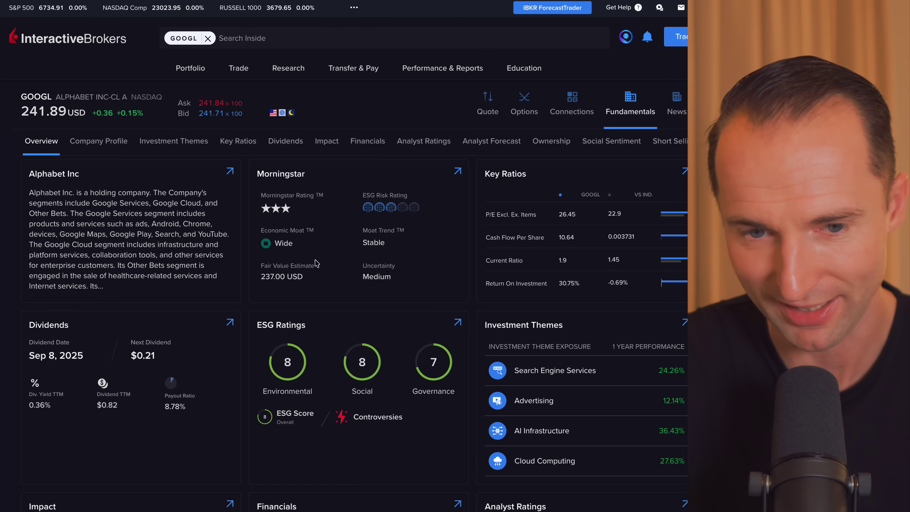
Scroll the overview down to the Short Selling and Securities Lending cards.
{"action": "scroll", "coordinate": [511, 234], "scroll_direction": "down", "scroll_amount": 3}
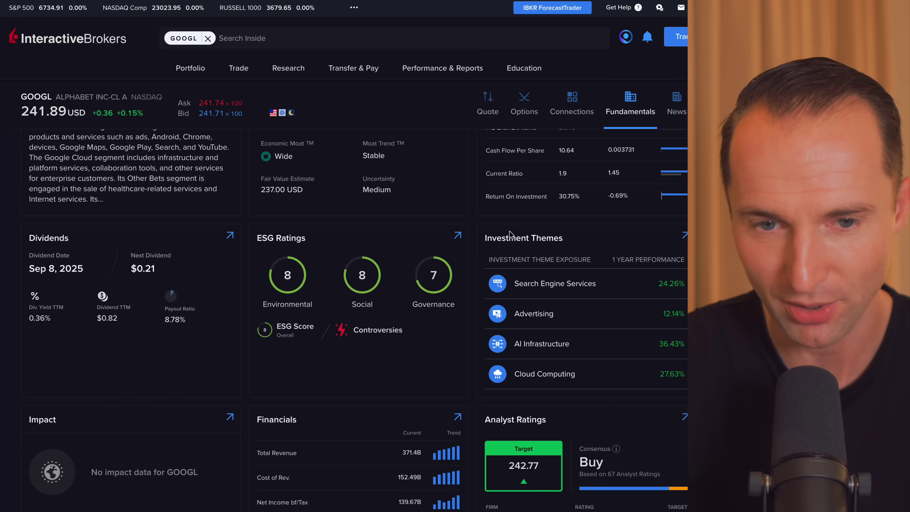
{"action": "scroll", "coordinate": [376, 294], "scroll_direction": "down", "scroll_amount": 2}
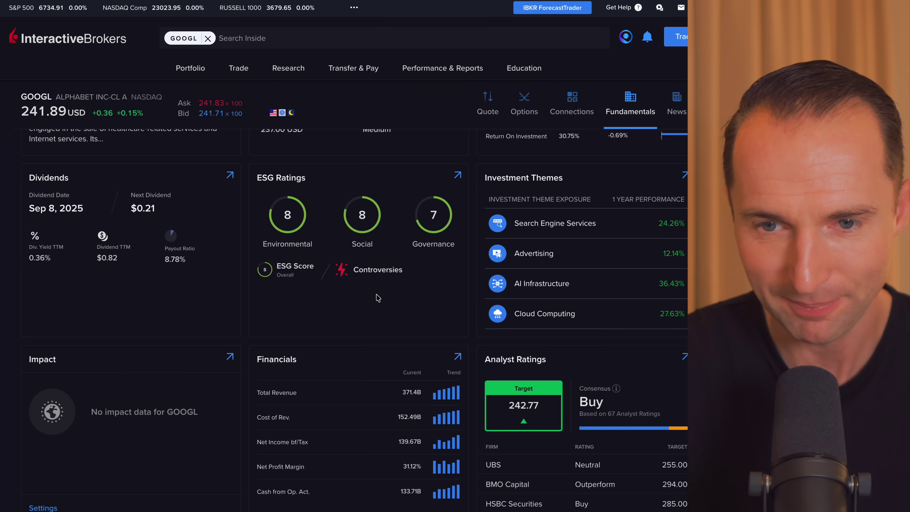
{"action": "scroll", "coordinate": [377, 297], "scroll_direction": "down", "scroll_amount": 2}
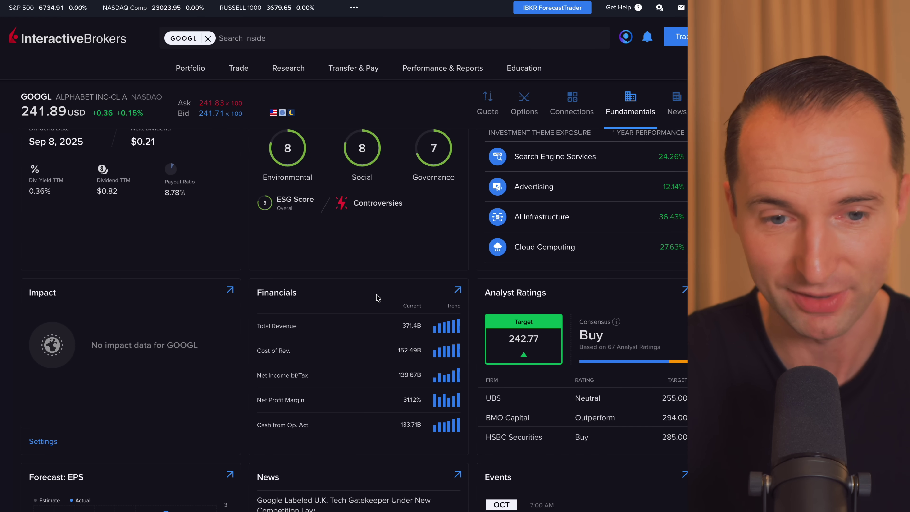
{"action": "scroll", "coordinate": [378, 297], "scroll_direction": "down", "scroll_amount": 2}
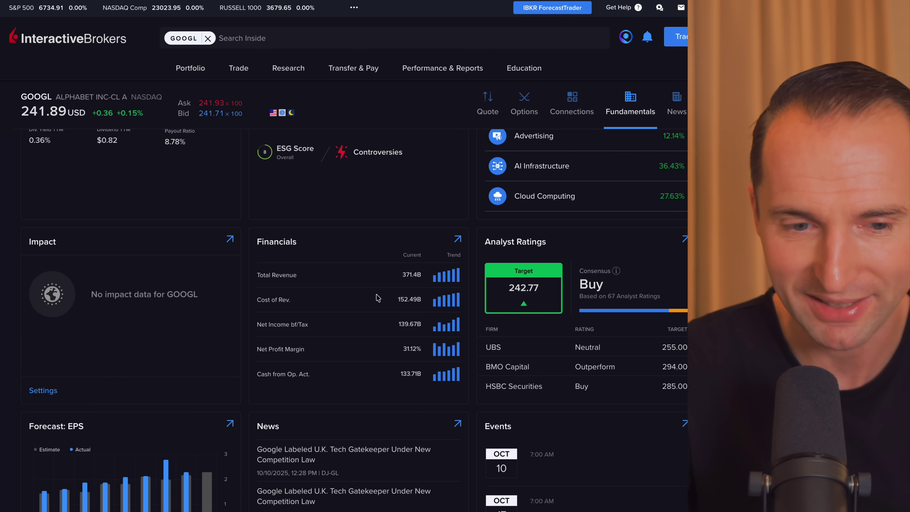
{"action": "scroll", "coordinate": [377, 297], "scroll_direction": "down", "scroll_amount": 1}
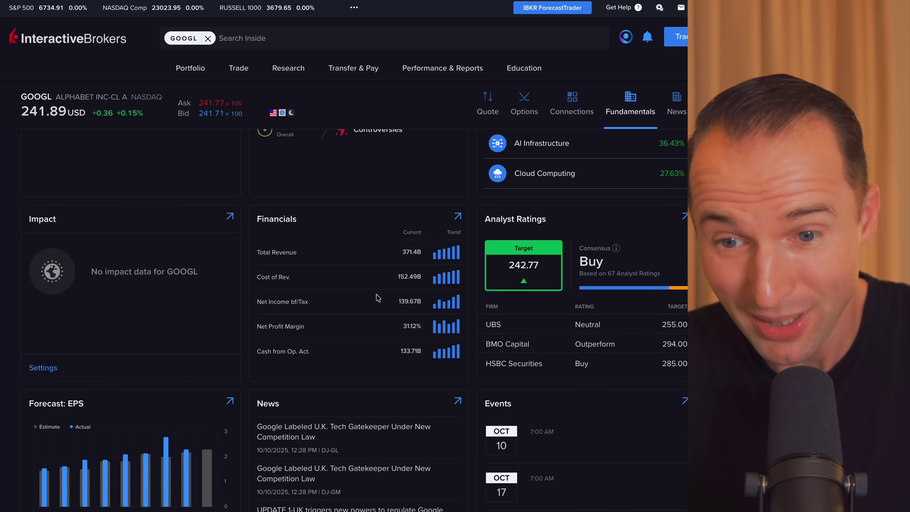
{"action": "scroll", "coordinate": [377, 297], "scroll_direction": "down", "scroll_amount": 3}
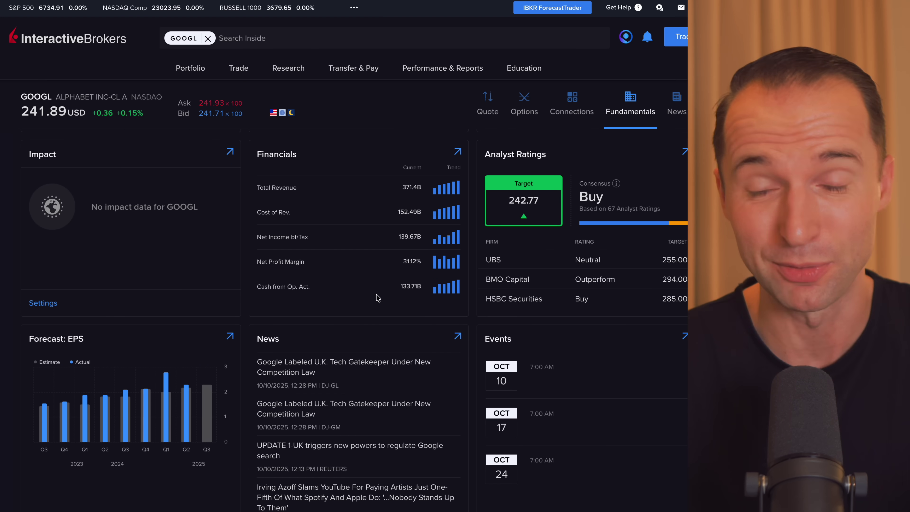
{"action": "scroll", "coordinate": [378, 298], "scroll_direction": "down", "scroll_amount": 13}
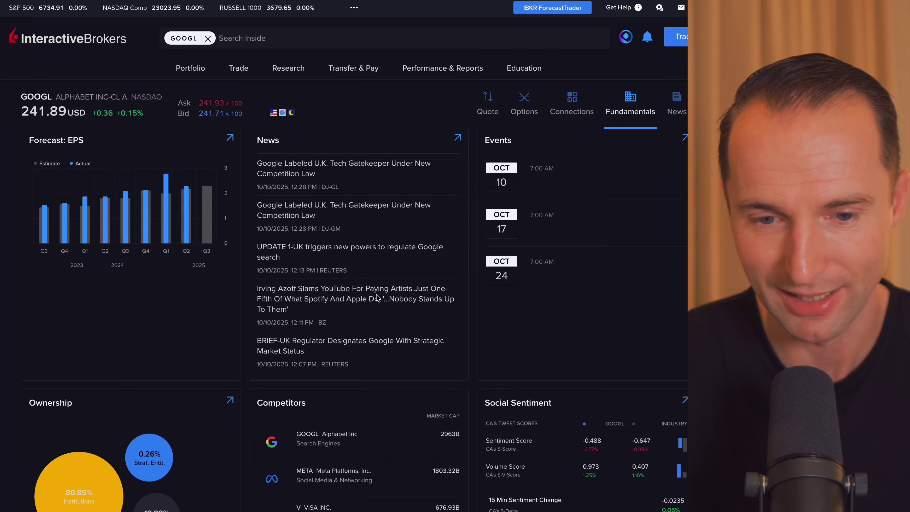
{"action": "scroll", "coordinate": [545, 371], "scroll_direction": "down", "scroll_amount": 9}
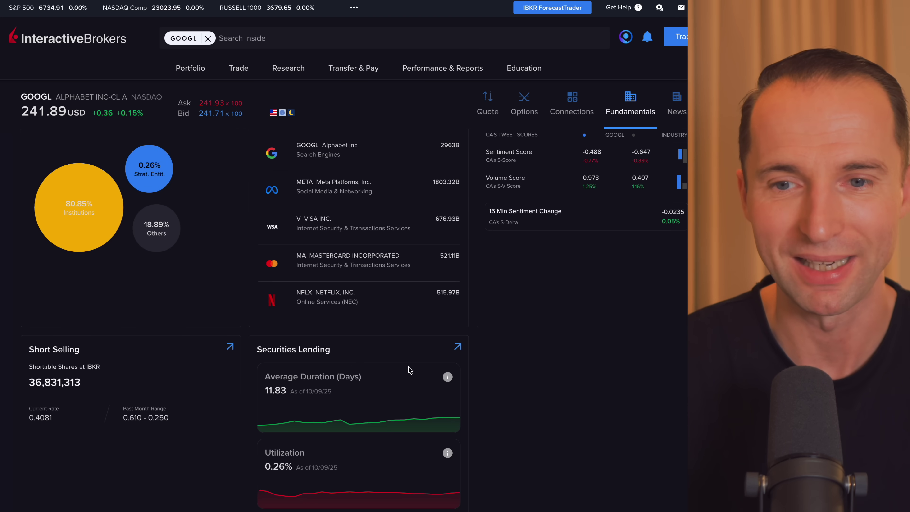
{"action": "scroll", "coordinate": [410, 369], "scroll_direction": "up", "scroll_amount": 20}
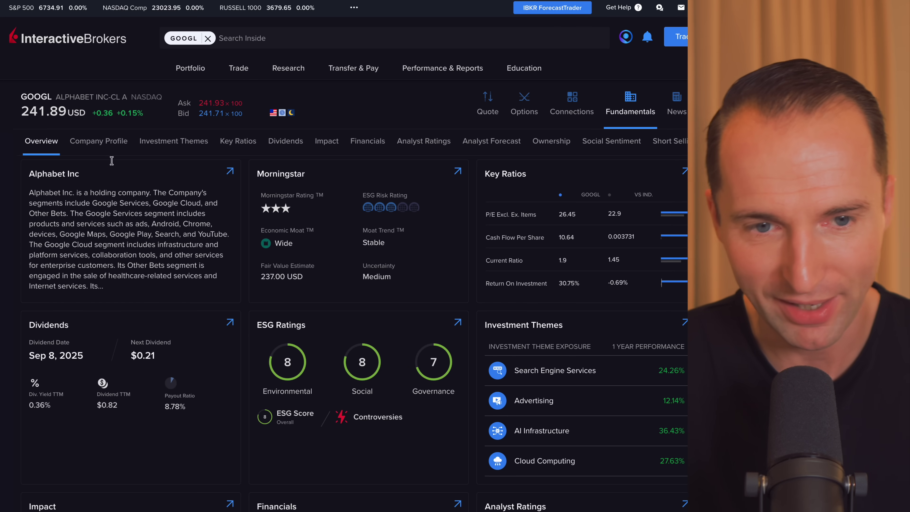
Open GOOGL's Company Profile and scroll through it down to Directors & Officers.
{"action": "left_click", "coordinate": [95, 143]}
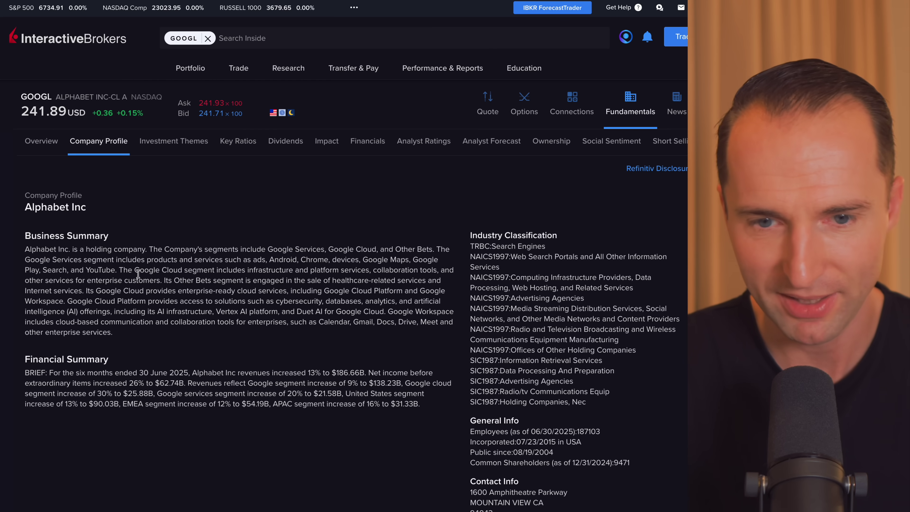
{"action": "scroll", "coordinate": [234, 265], "scroll_direction": "down", "scroll_amount": 2}
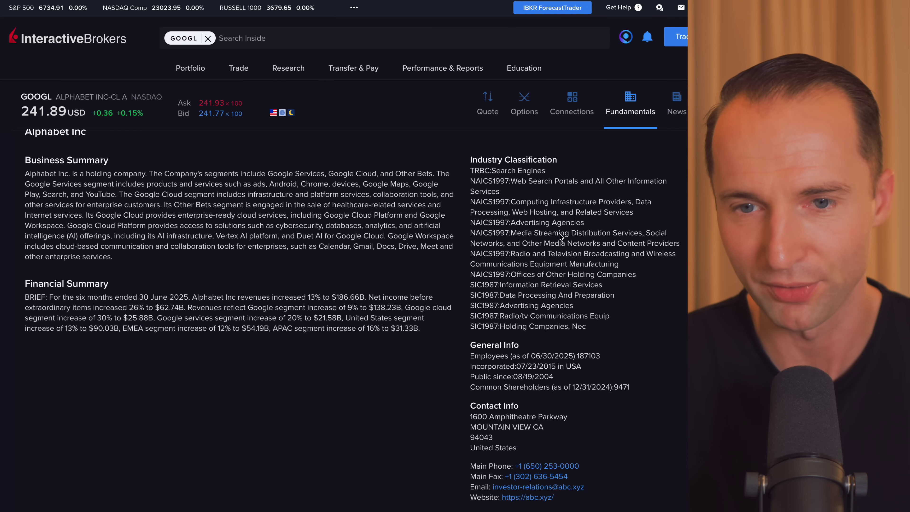
{"action": "scroll", "coordinate": [463, 245], "scroll_direction": "down", "scroll_amount": 9}
{"action": "scroll", "coordinate": [464, 242], "scroll_direction": "up", "scroll_amount": 1}
{"action": "scroll", "coordinate": [463, 244], "scroll_direction": "down", "scroll_amount": 6}
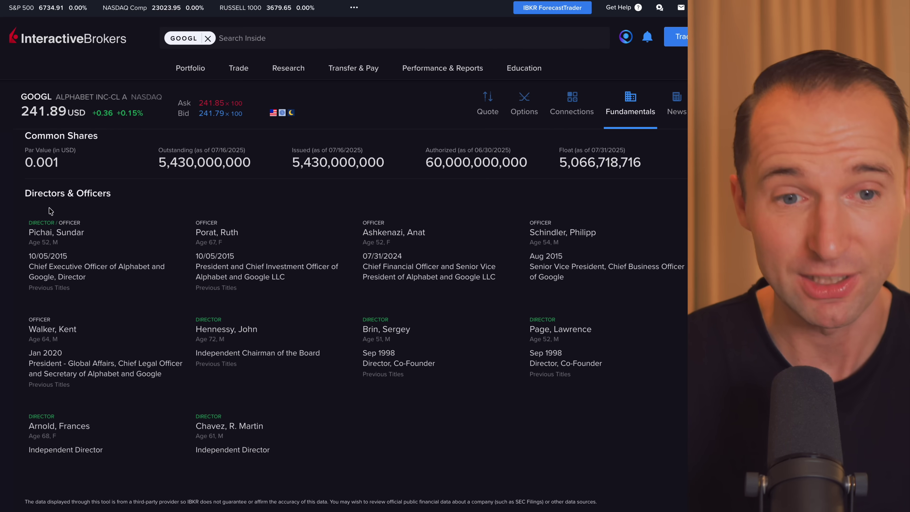
{"action": "scroll", "coordinate": [225, 266], "scroll_direction": "down", "scroll_amount": 1}
{"action": "scroll", "coordinate": [226, 266], "scroll_direction": "up", "scroll_amount": 15}
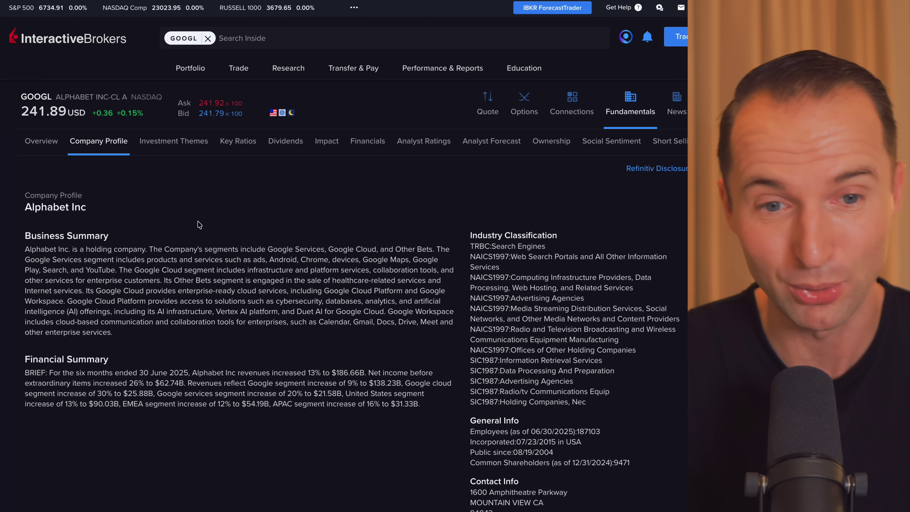
Open GOOGL's Investment Themes and expand Search Engine Services and Advertising.
{"action": "left_click", "coordinate": [170, 142]}
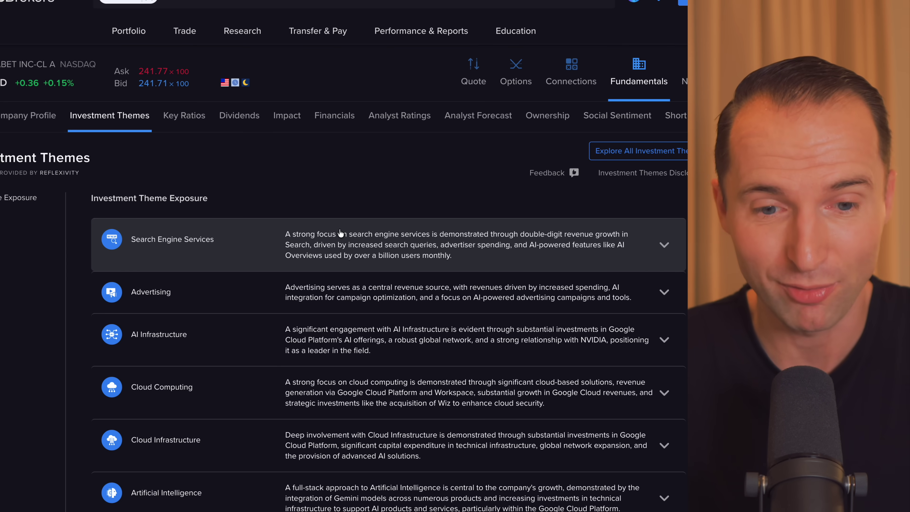
{"action": "scroll", "coordinate": [340, 233], "scroll_direction": "down", "scroll_amount": 10}
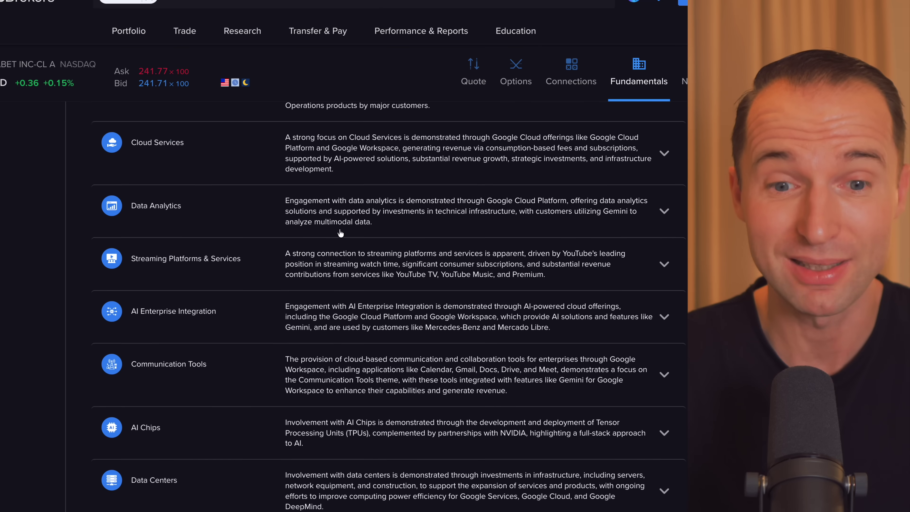
{"action": "scroll", "coordinate": [340, 233], "scroll_direction": "down", "scroll_amount": 1}
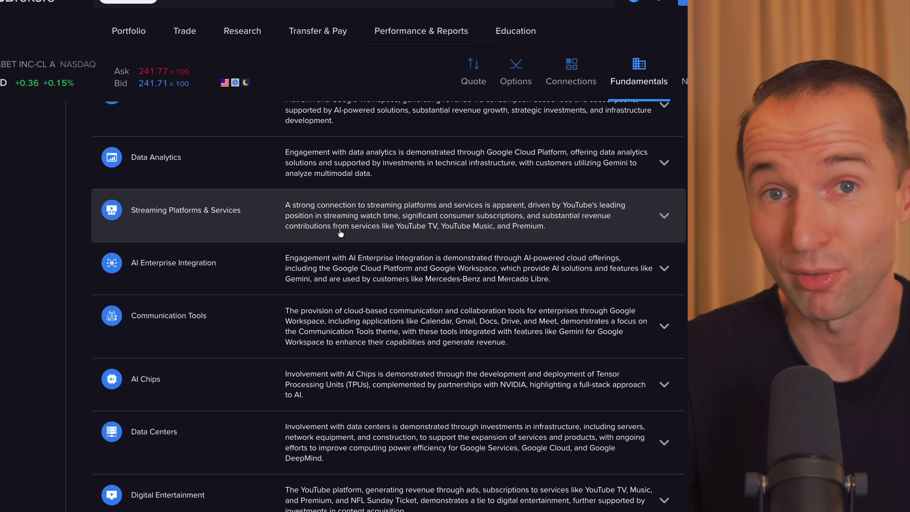
{"action": "scroll", "coordinate": [340, 233], "scroll_direction": "up", "scroll_amount": 11}
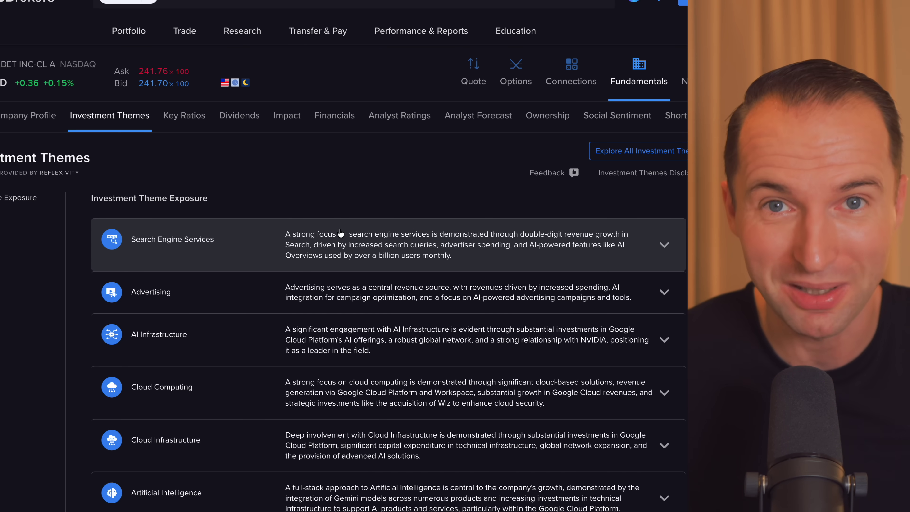
{"action": "scroll", "coordinate": [341, 233], "scroll_direction": "down", "scroll_amount": 2}
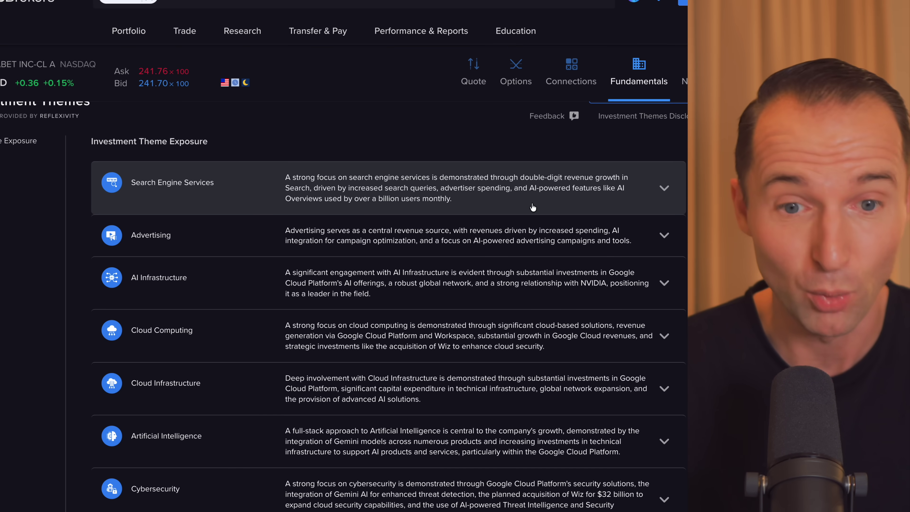
{"action": "left_click", "coordinate": [533, 207]}
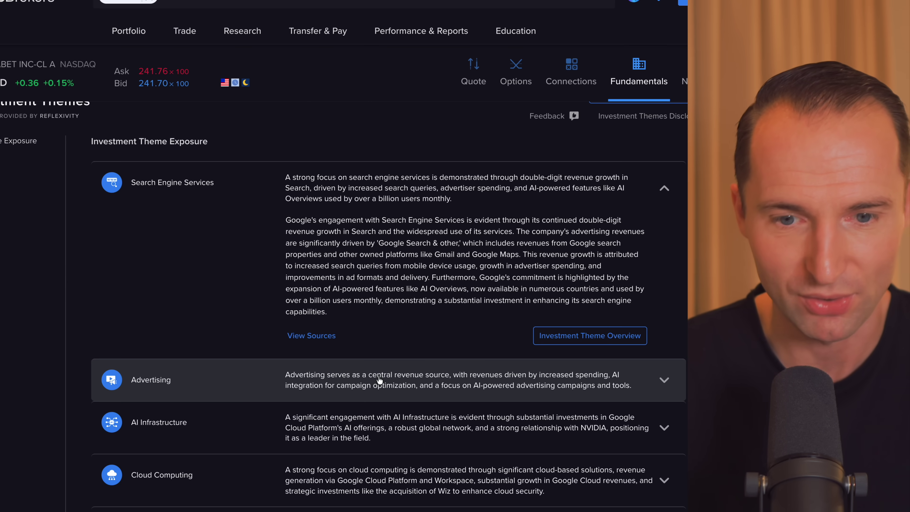
{"action": "left_click", "coordinate": [379, 379]}
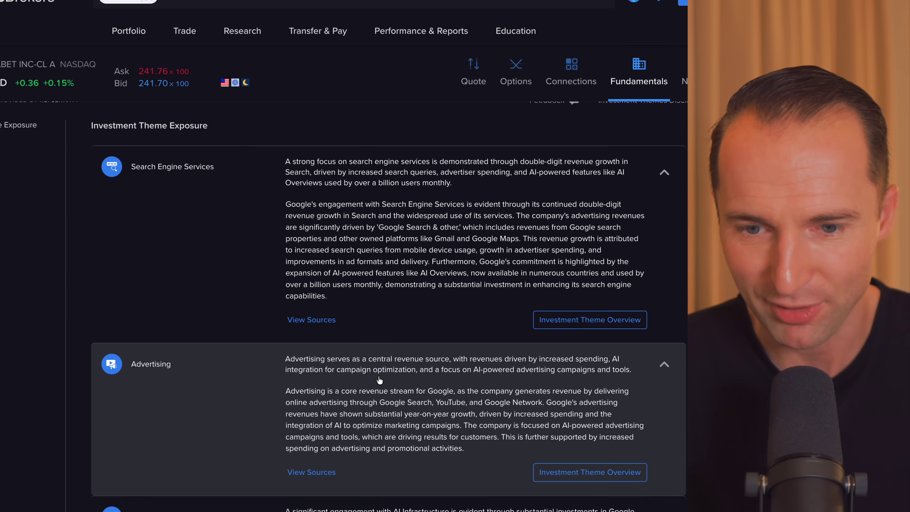
{"action": "scroll", "coordinate": [376, 377], "scroll_direction": "down", "scroll_amount": 3}
Open the googl-Q224-10-Q source filing behind Advertising, skim it, and close it.
{"action": "left_click", "coordinate": [314, 360]}
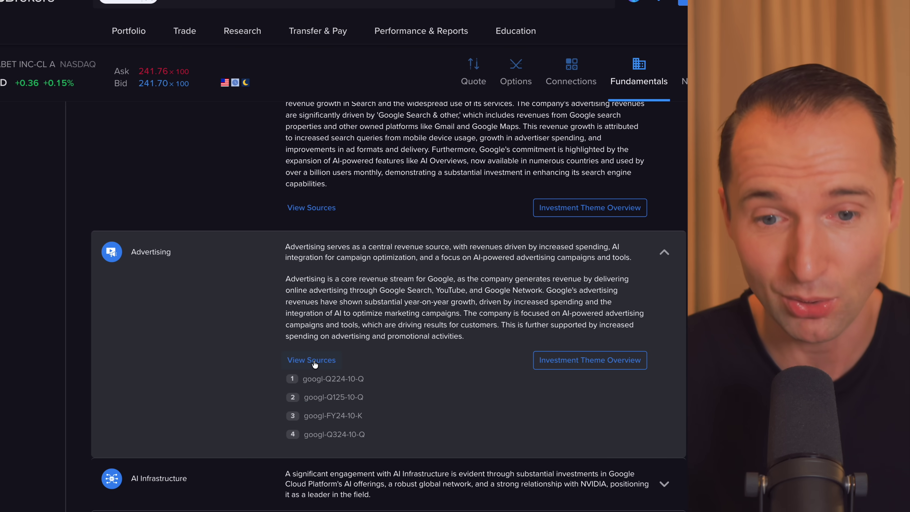
{"action": "left_click", "coordinate": [333, 379]}
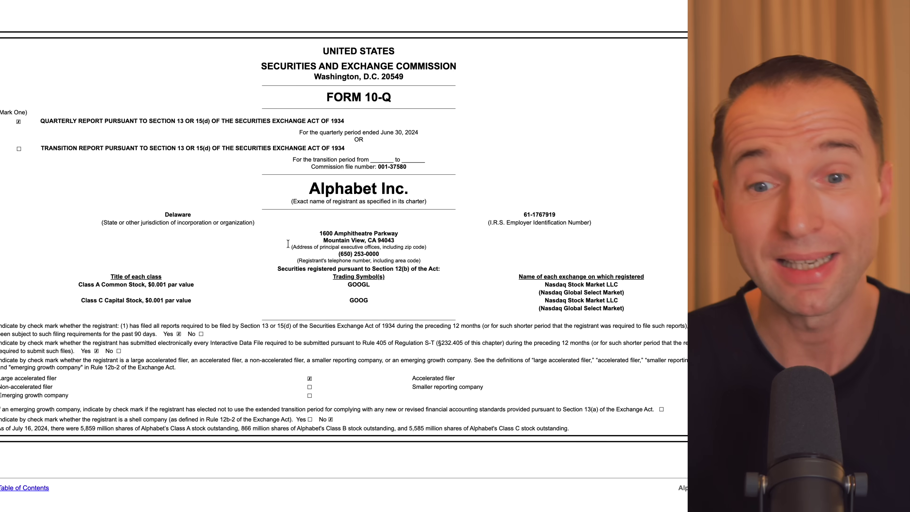
{"action": "scroll", "coordinate": [288, 242], "scroll_direction": "down", "scroll_amount": 10}
{"action": "scroll", "coordinate": [288, 246], "scroll_direction": "down", "scroll_amount": 10}
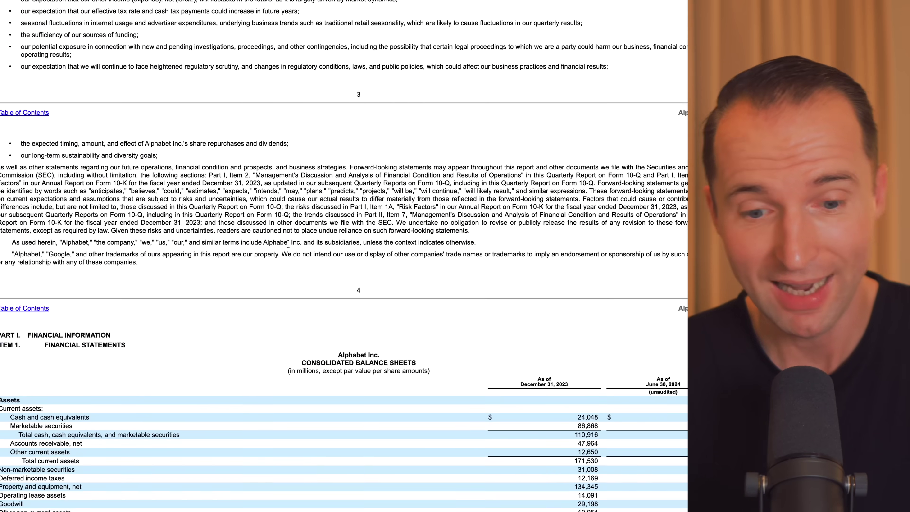
{"action": "key", "text": "ctrl+f"}
{"action": "scroll", "coordinate": [288, 244], "scroll_direction": "down", "scroll_amount": 2}
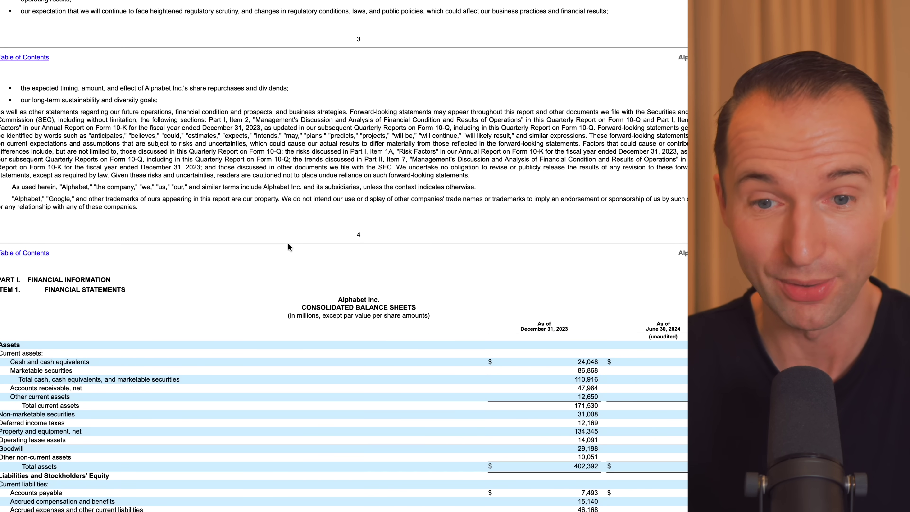
{"action": "key", "text": "ctrl+w"}
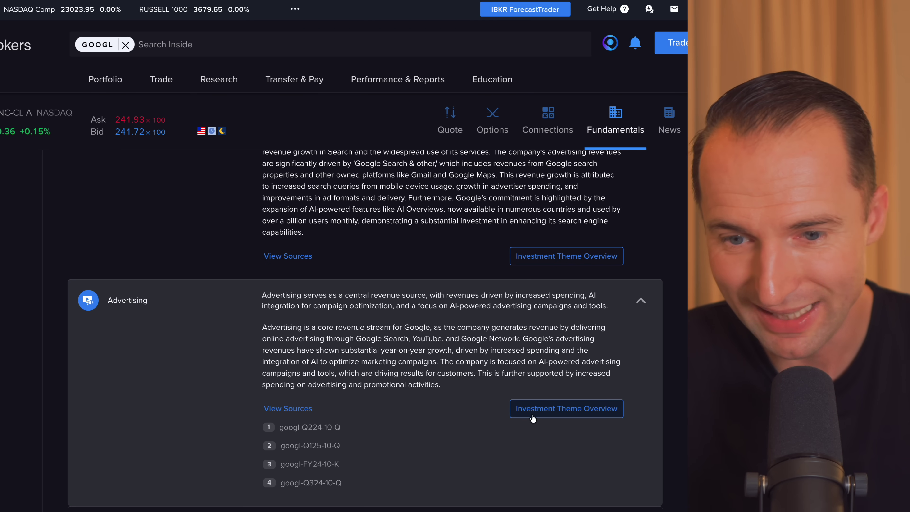
{"action": "left_click", "coordinate": [534, 416]}
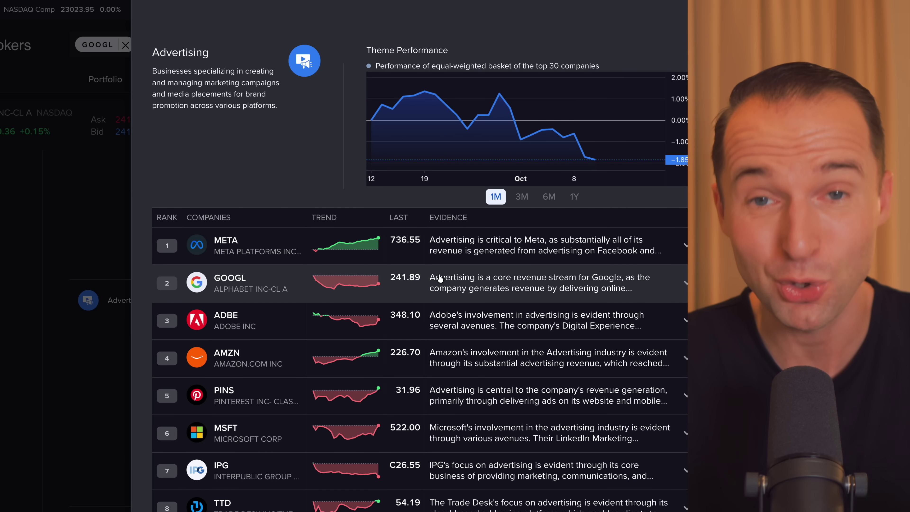
{"action": "scroll", "coordinate": [440, 278], "scroll_direction": "down", "scroll_amount": 1}
{"action": "scroll", "coordinate": [440, 278], "scroll_direction": "up", "scroll_amount": 1}
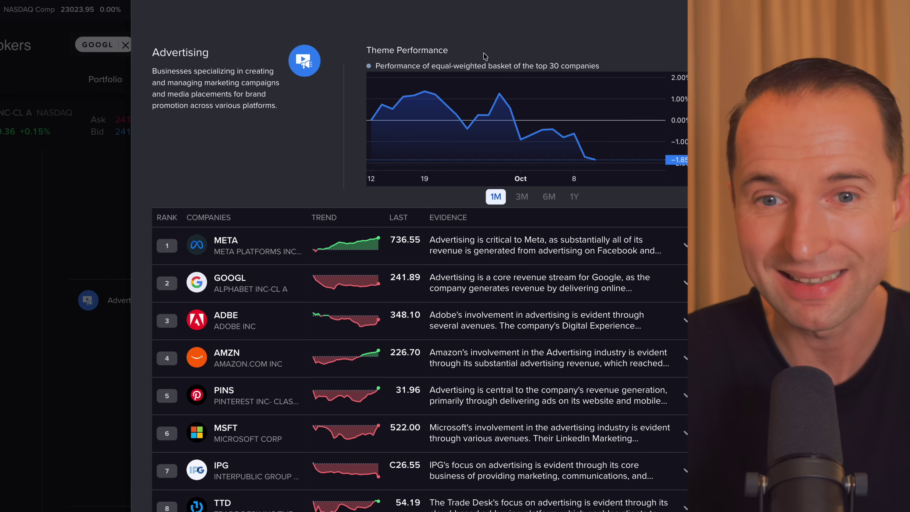
{"action": "left_click", "coordinate": [550, 197]}
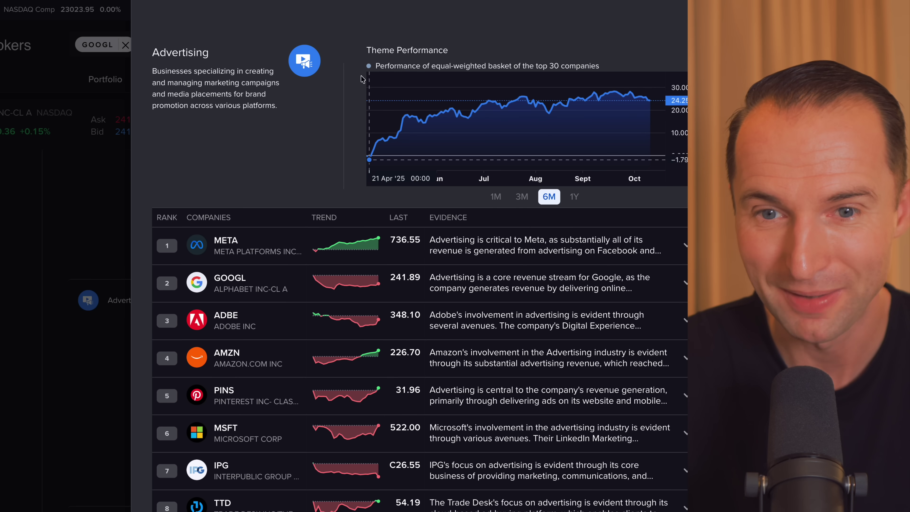
{"action": "left_click_drag", "start_coordinate": [459, 66], "coordinate": [534, 65]}
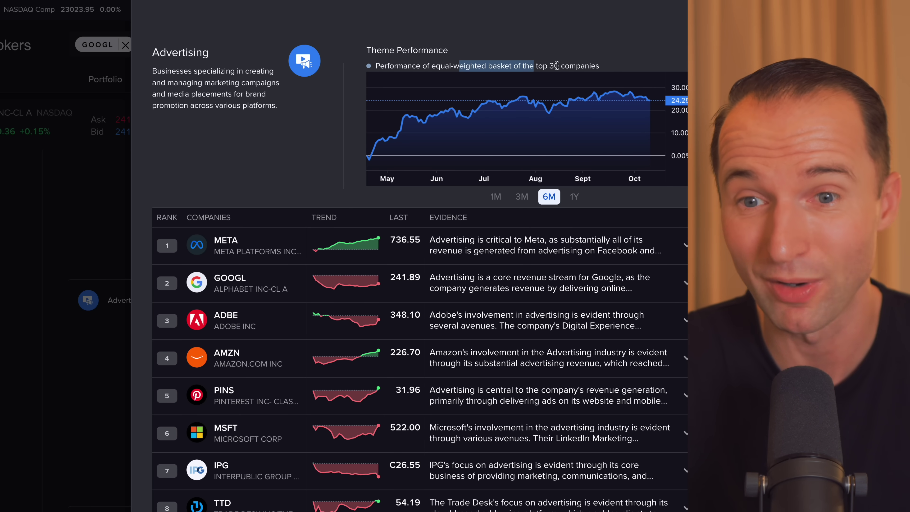
{"action": "scroll", "coordinate": [476, 344], "scroll_direction": "down", "scroll_amount": 10}
{"action": "scroll", "coordinate": [477, 346], "scroll_direction": "up", "scroll_amount": 10}
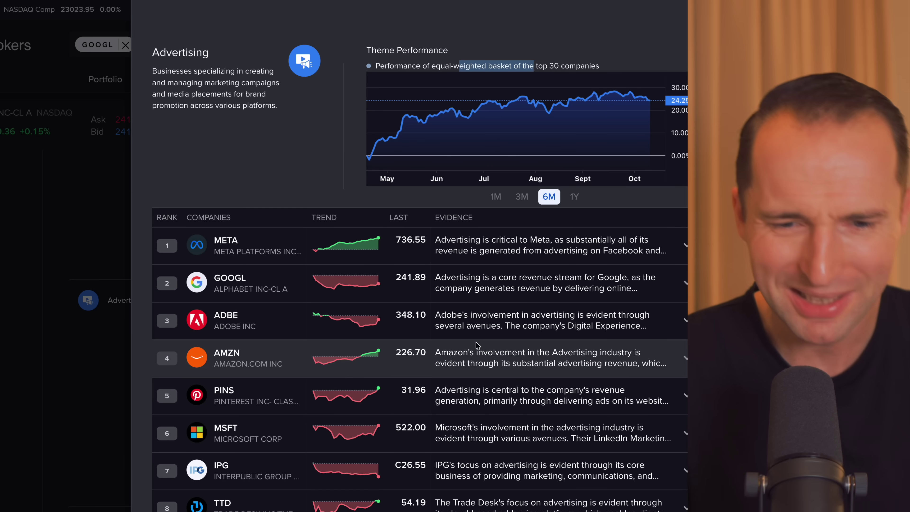
{"action": "left_click", "coordinate": [104, 165]}
Expand the Autonomous Vehicles theme details.
{"action": "scroll", "coordinate": [321, 280], "scroll_direction": "down", "scroll_amount": 10}
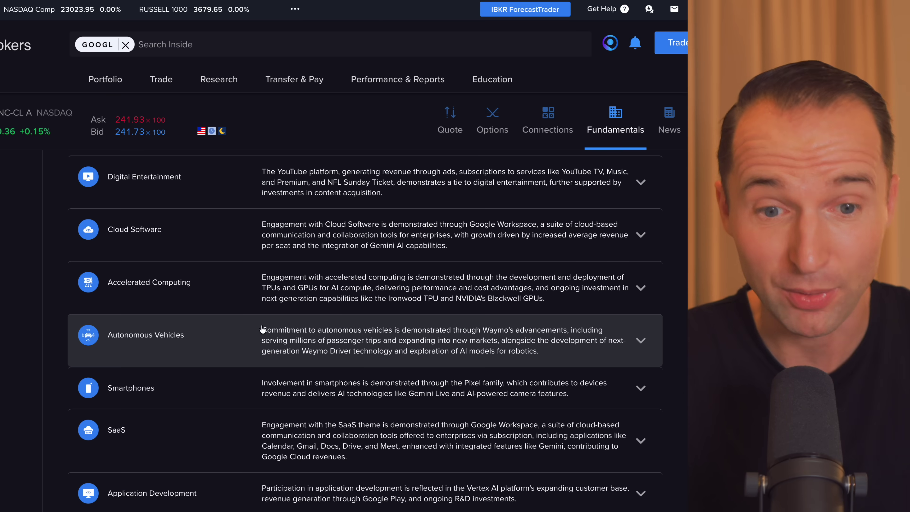
{"action": "left_click", "coordinate": [213, 346]}
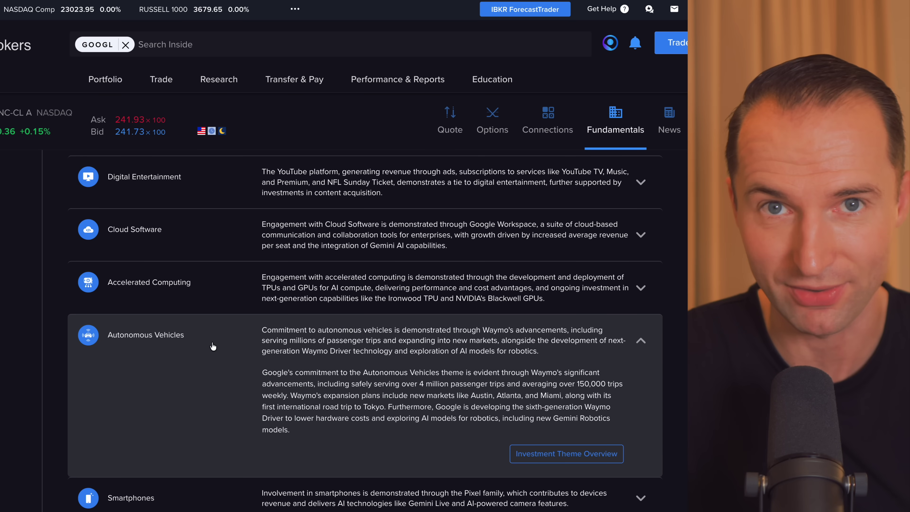
{"action": "scroll", "coordinate": [461, 351], "scroll_direction": "down", "scroll_amount": 1}
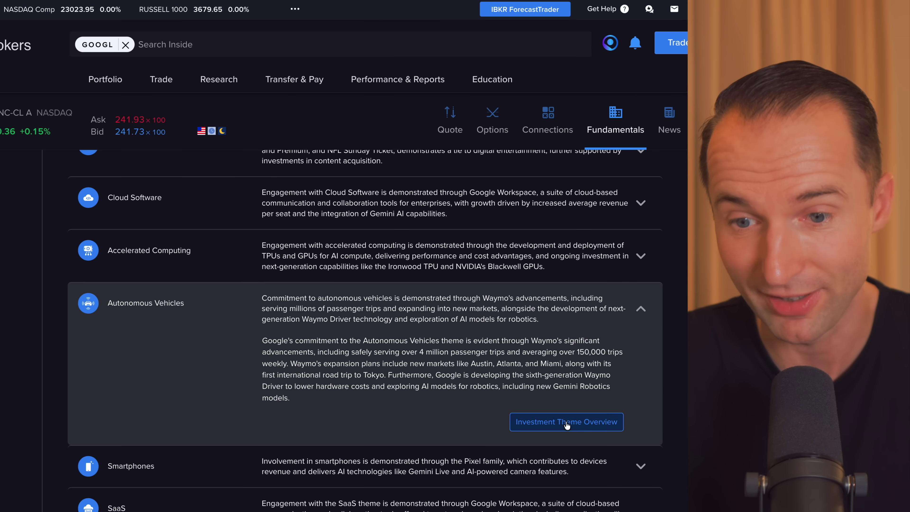
Open the Autonomous Vehicles theme overview and show its 1Y performance.
{"action": "left_click", "coordinate": [539, 422]}
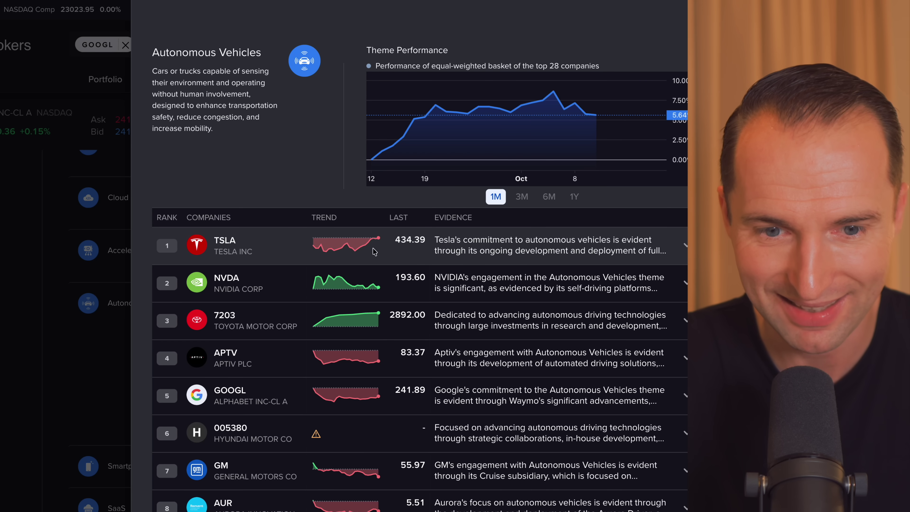
{"action": "scroll", "coordinate": [370, 272], "scroll_direction": "down", "scroll_amount": 3}
{"action": "scroll", "coordinate": [545, 244], "scroll_direction": "up", "scroll_amount": 3}
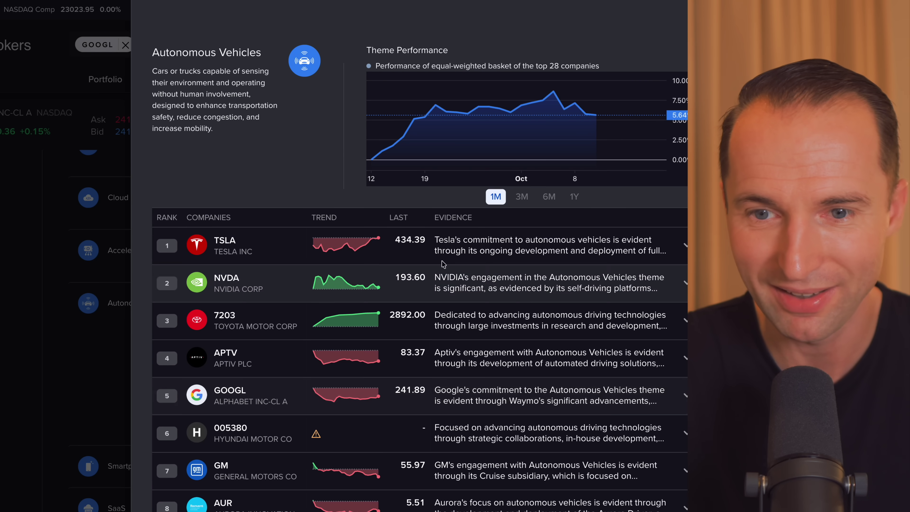
{"action": "left_click", "coordinate": [574, 197]}
{"action": "mouse_move", "coordinate": [544, 146]}
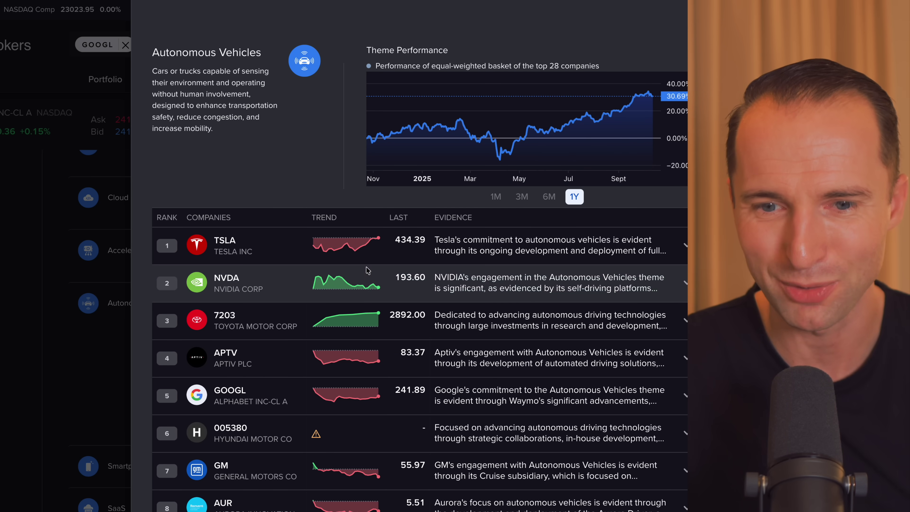
{"action": "scroll", "coordinate": [383, 435], "scroll_direction": "down", "scroll_amount": 6}
{"action": "scroll", "coordinate": [382, 434], "scroll_direction": "up", "scroll_amount": 6}
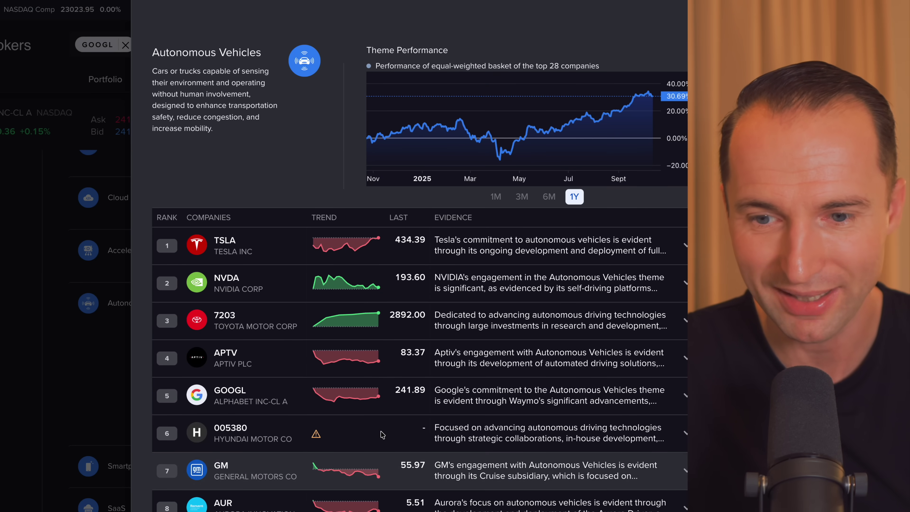
Collapse Autonomous Vehicles and switch to Brand & Product, previewing YouTube's description.
{"action": "left_click", "coordinate": [69, 183]}
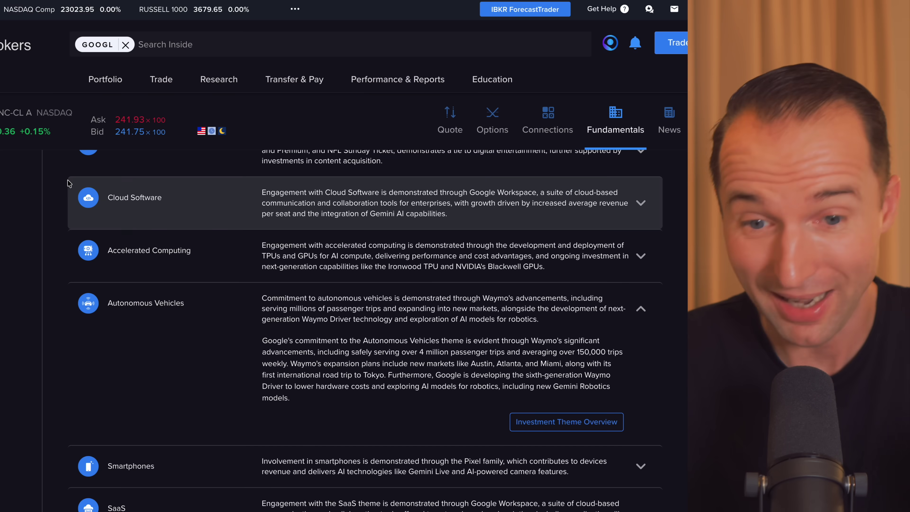
{"action": "scroll", "coordinate": [143, 293], "scroll_direction": "down", "scroll_amount": 2}
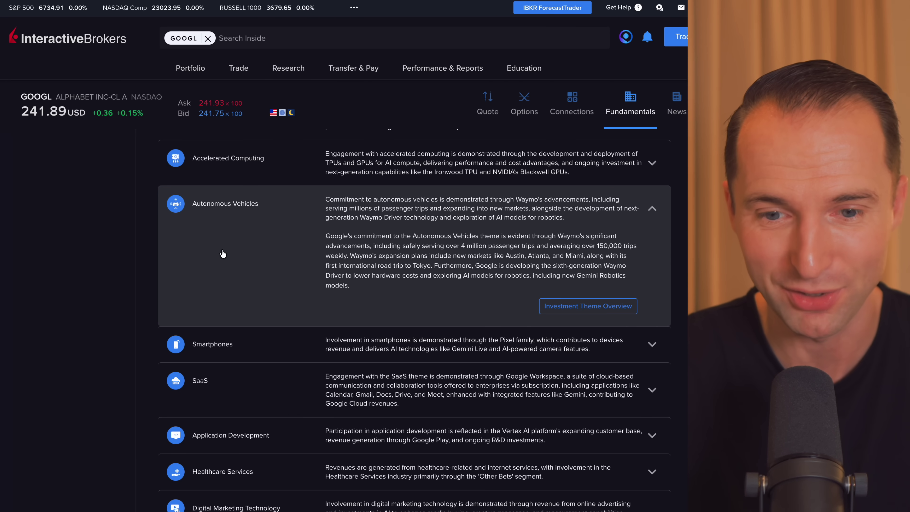
{"action": "scroll", "coordinate": [222, 252], "scroll_direction": "down", "scroll_amount": 10}
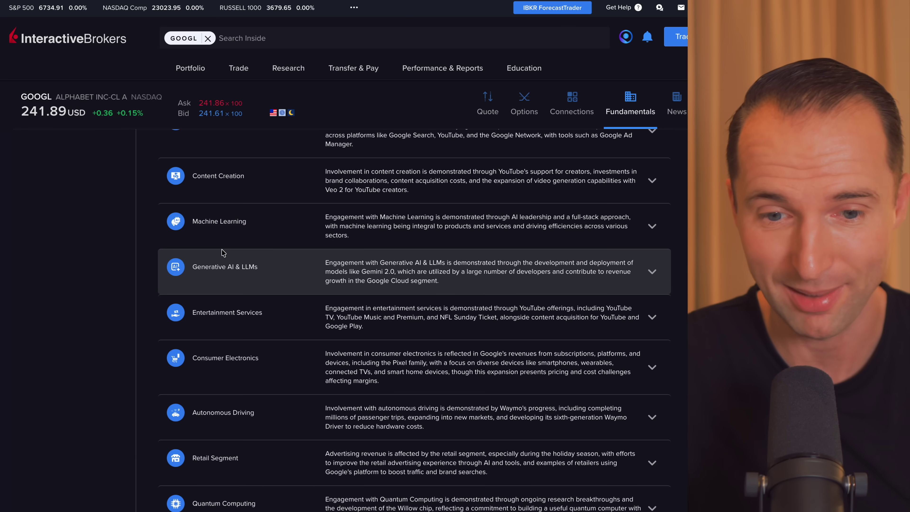
{"action": "scroll", "coordinate": [222, 253], "scroll_direction": "up", "scroll_amount": 20}
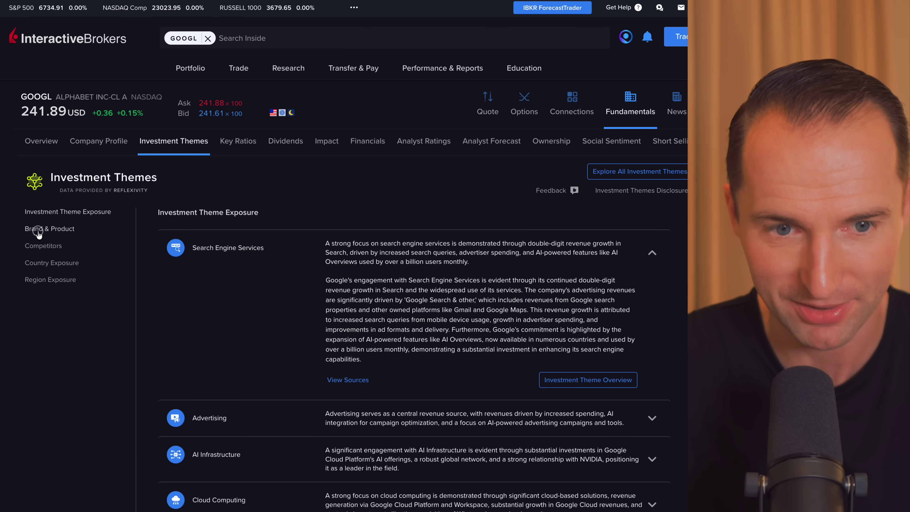
{"action": "left_click", "coordinate": [39, 230]}
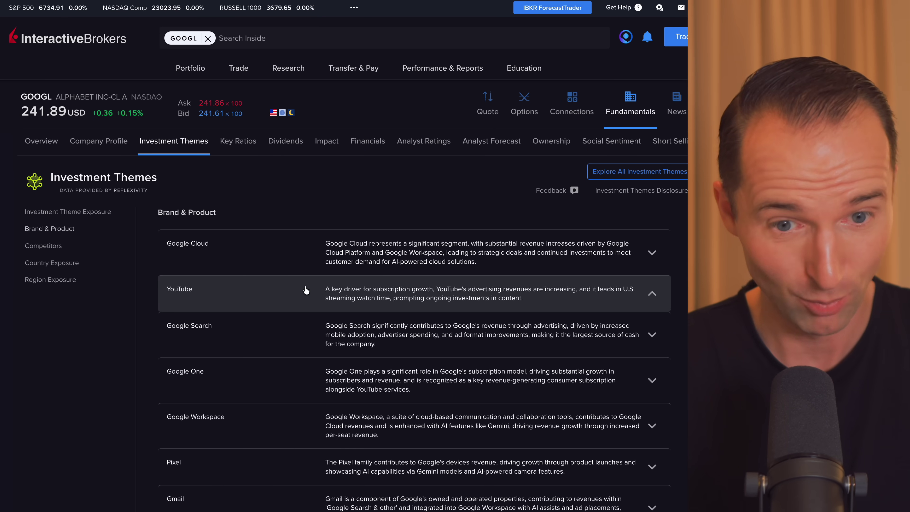
{"action": "left_click", "coordinate": [307, 286]}
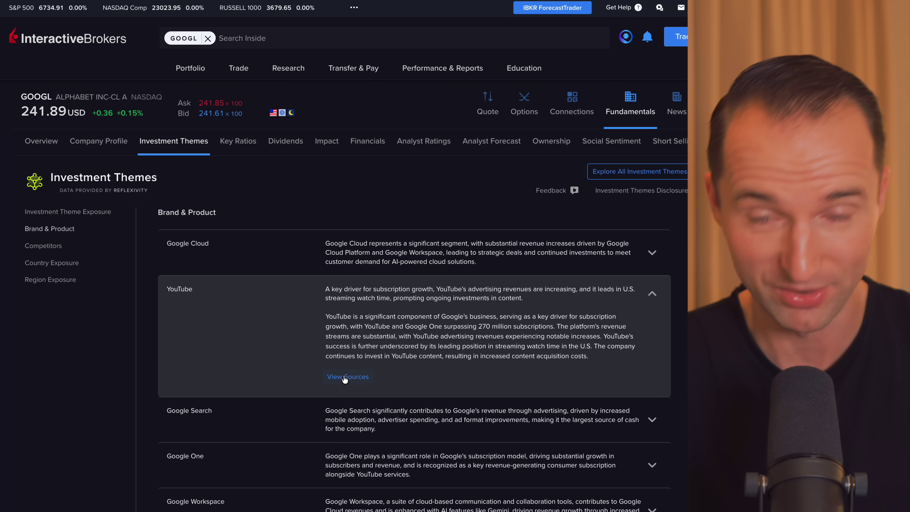
{"action": "left_click", "coordinate": [262, 291]}
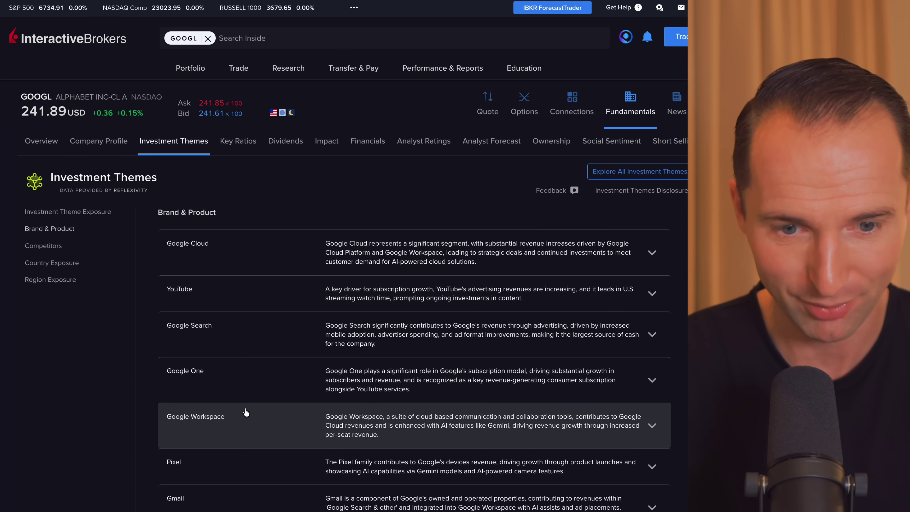
Expand Google One's description, citing subscriptions past 270 million, and scroll the list.
{"action": "left_click", "coordinate": [255, 377]}
{"action": "scroll", "coordinate": [255, 378], "scroll_direction": "down", "scroll_amount": 3}
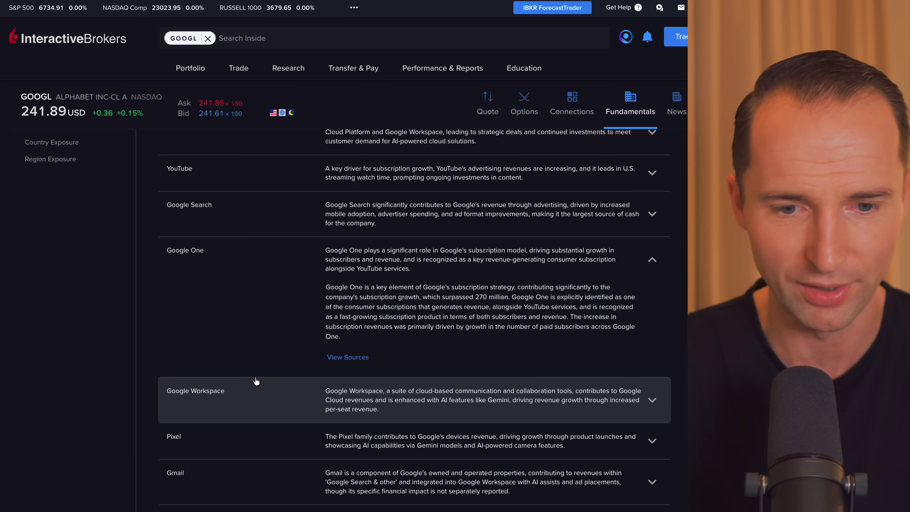
{"action": "scroll", "coordinate": [256, 380], "scroll_direction": "down", "scroll_amount": 6}
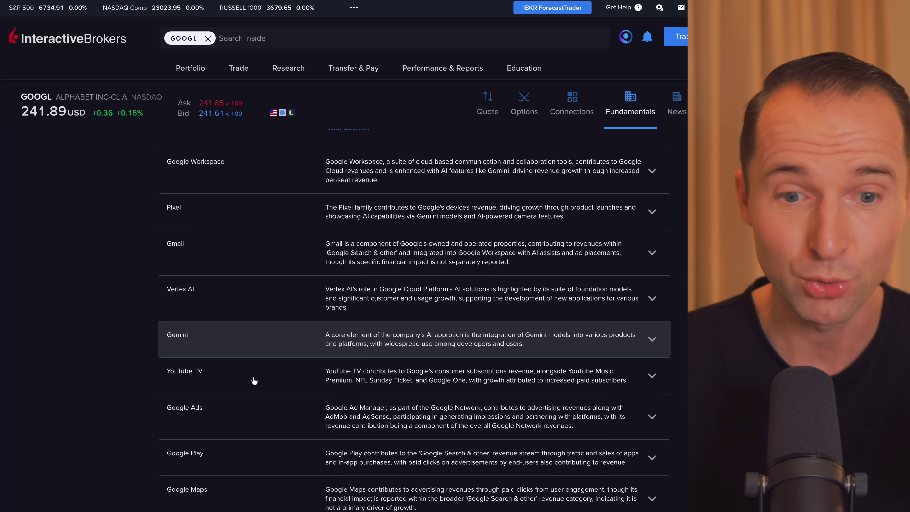
{"action": "scroll", "coordinate": [254, 380], "scroll_direction": "down", "scroll_amount": 3}
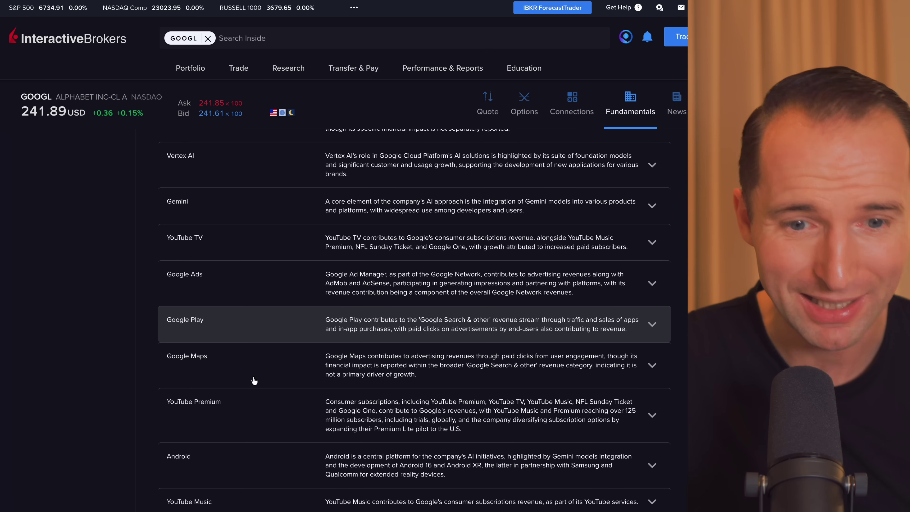
{"action": "scroll", "coordinate": [251, 370], "scroll_direction": "down", "scroll_amount": 10}
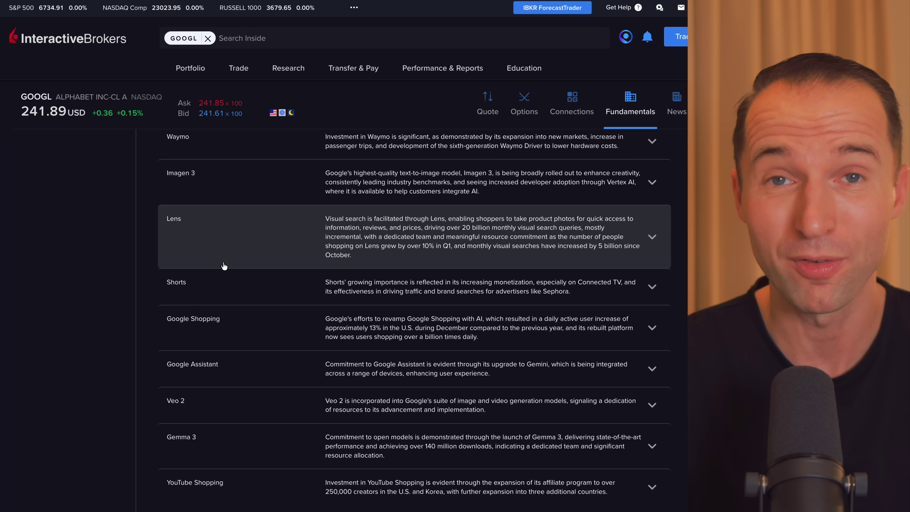
{"action": "scroll", "coordinate": [215, 267], "scroll_direction": "up", "scroll_amount": 15}
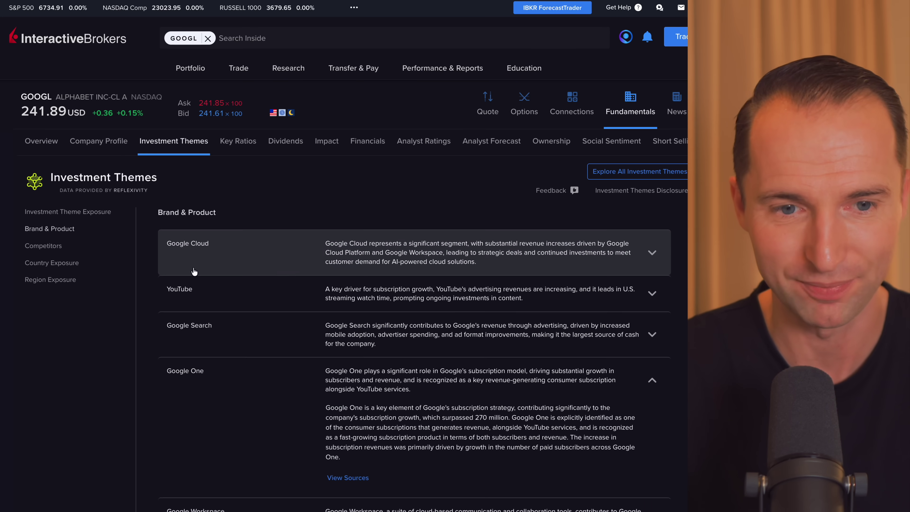
Show GOOGL's list of competitors.
{"action": "left_click", "coordinate": [44, 246]}
{"action": "scroll", "coordinate": [234, 294], "scroll_direction": "down", "scroll_amount": 5}
{"action": "scroll", "coordinate": [237, 303], "scroll_direction": "up", "scroll_amount": 5}
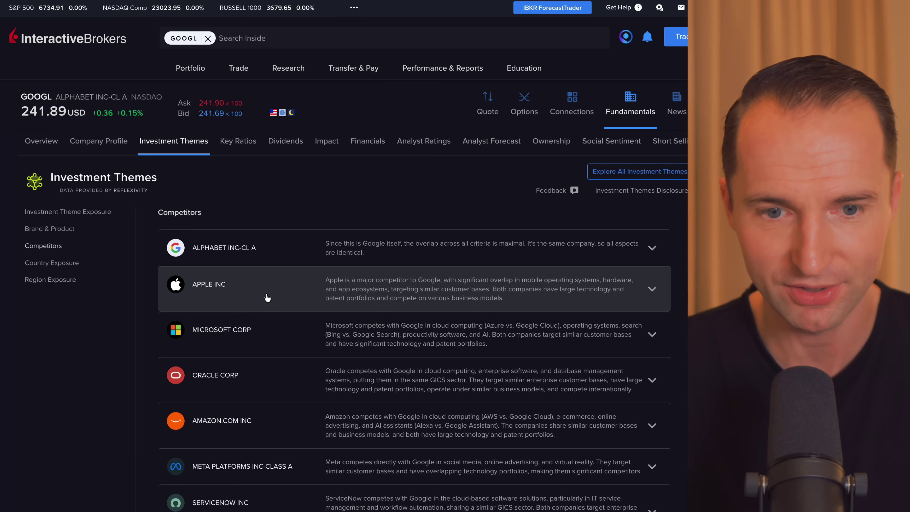
Review Country Exposure, highlighting Ireland, then Region Exposure, and open Key Ratios.
{"action": "left_click", "coordinate": [70, 264]}
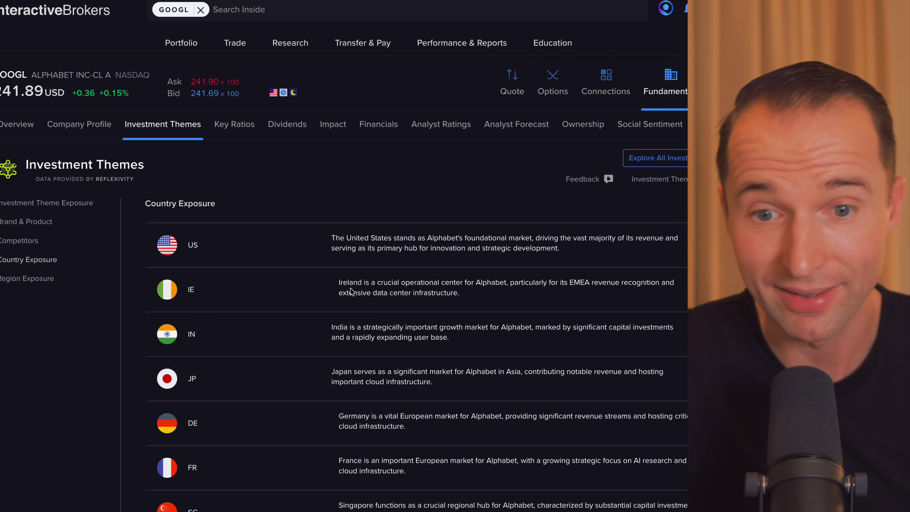
{"action": "left_click_drag", "start_coordinate": [363, 284], "coordinate": [496, 293]}
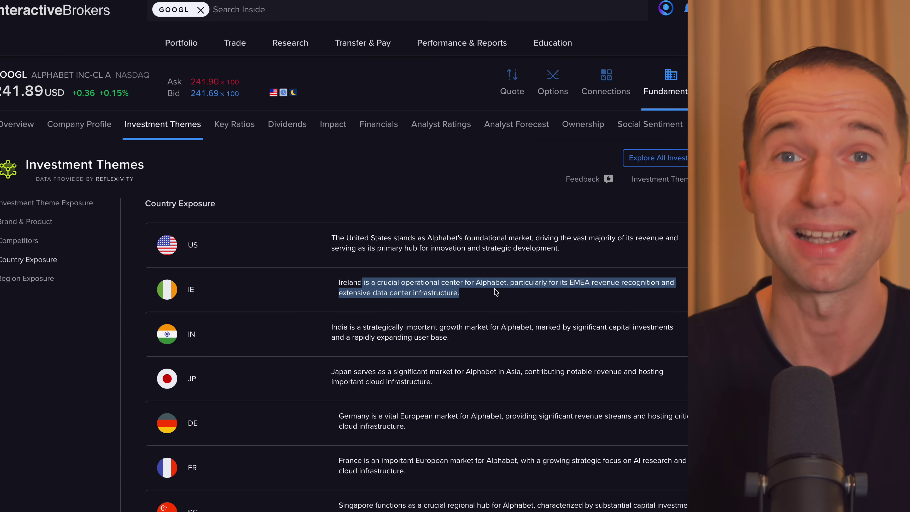
{"action": "scroll", "coordinate": [327, 311], "scroll_direction": "up", "scroll_amount": 1}
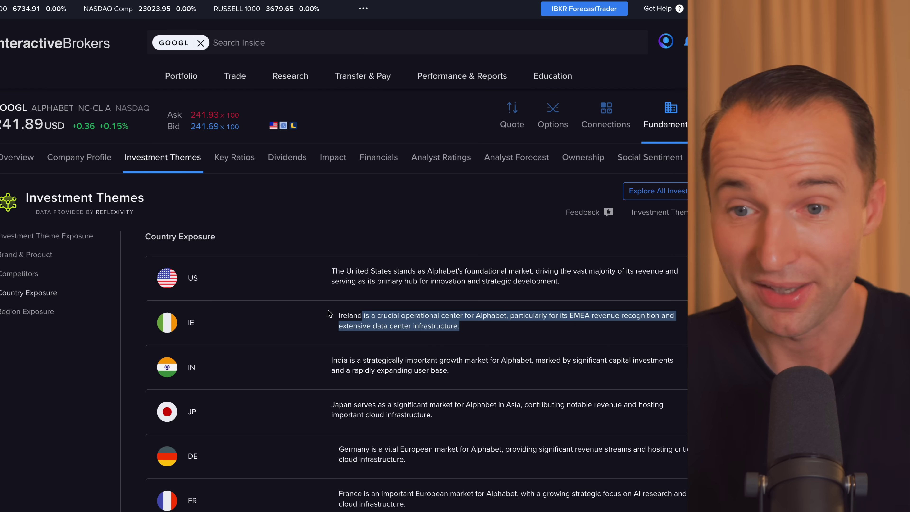
{"action": "left_click", "coordinate": [11, 315]}
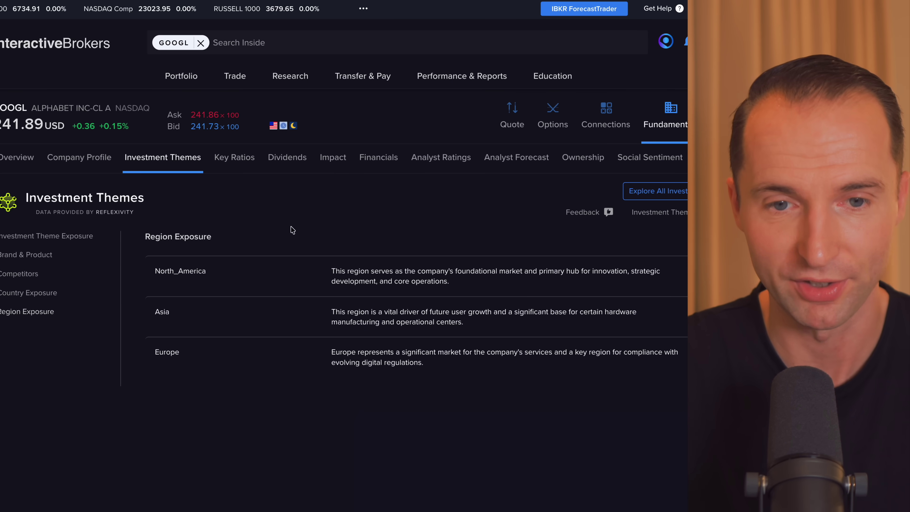
{"action": "left_click", "coordinate": [240, 140]}
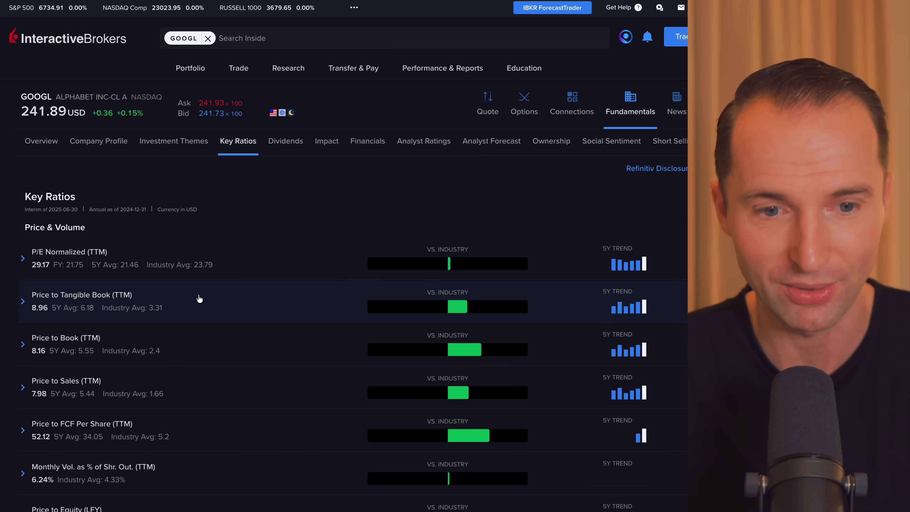
Expand the EBITD Per Share (TTM) row on Key Ratios to show its industry comparison.
{"action": "scroll", "coordinate": [199, 299], "scroll_direction": "down", "scroll_amount": 3}
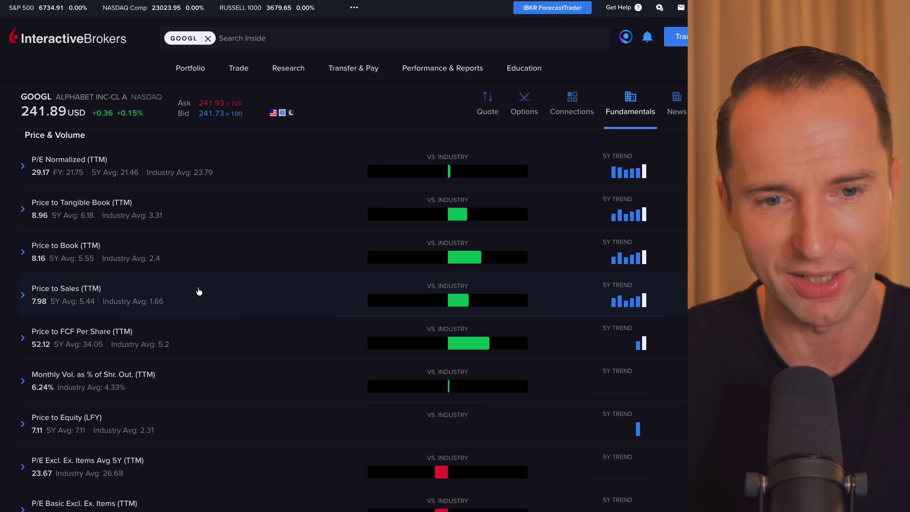
{"action": "scroll", "coordinate": [199, 289], "scroll_direction": "up", "scroll_amount": 1}
{"action": "scroll", "coordinate": [199, 284], "scroll_direction": "down", "scroll_amount": 12}
{"action": "scroll", "coordinate": [200, 283], "scroll_direction": "down", "scroll_amount": 14}
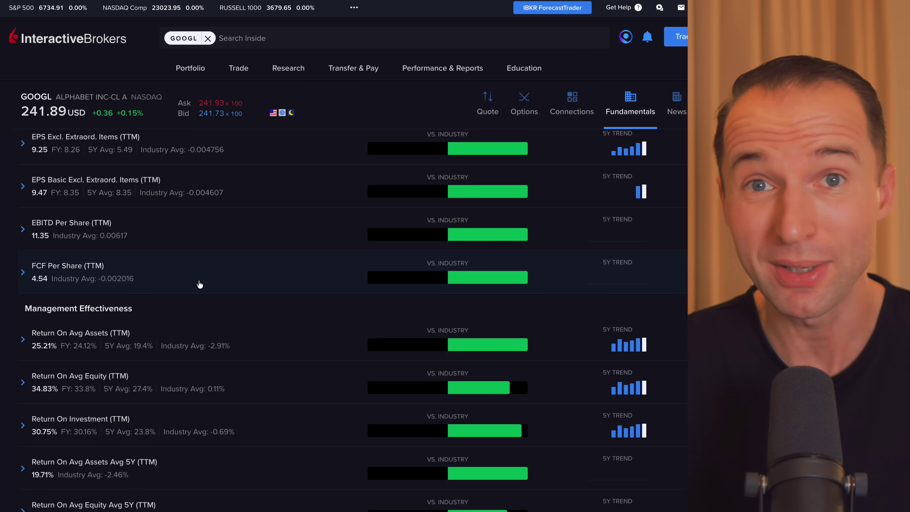
{"action": "left_click", "coordinate": [207, 233]}
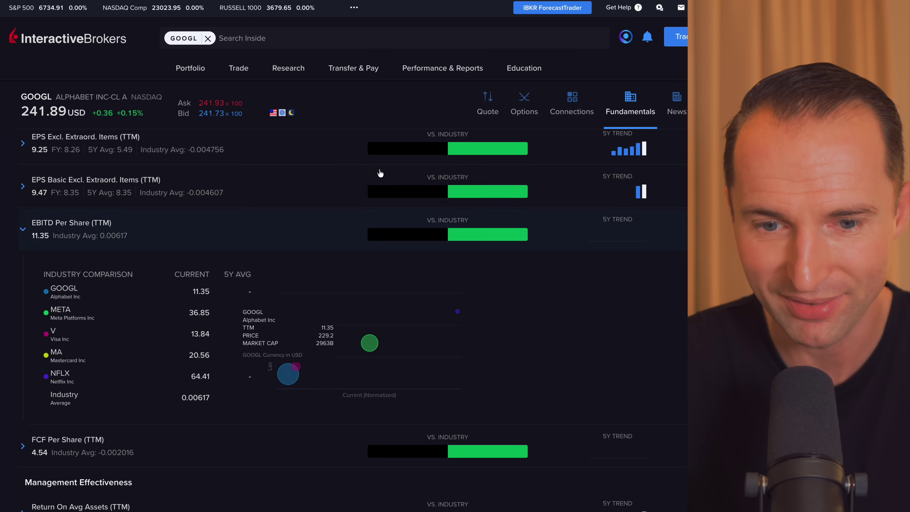
Further down Key Ratios, expand the EV/FCF (TTM) row's industry comparison.
{"action": "scroll", "coordinate": [638, 157], "scroll_direction": "down", "scroll_amount": 5}
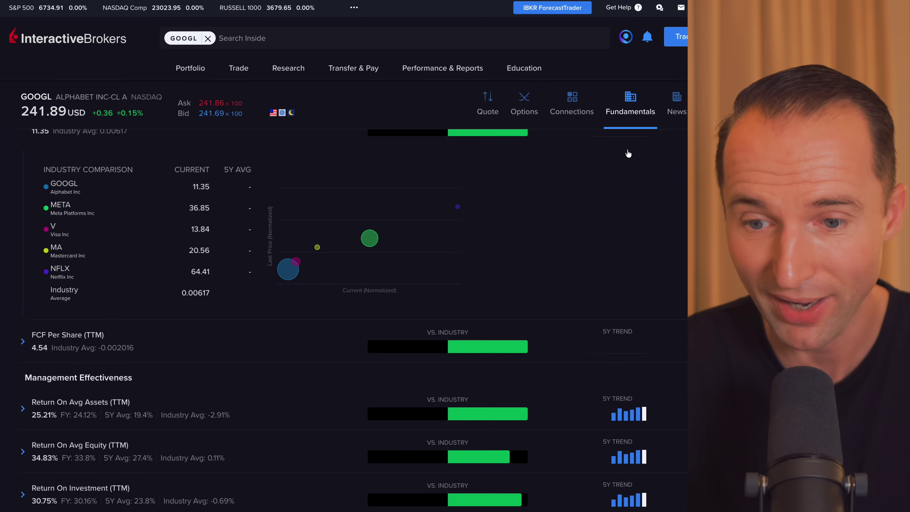
{"action": "scroll", "coordinate": [624, 389], "scroll_direction": "down", "scroll_amount": 2}
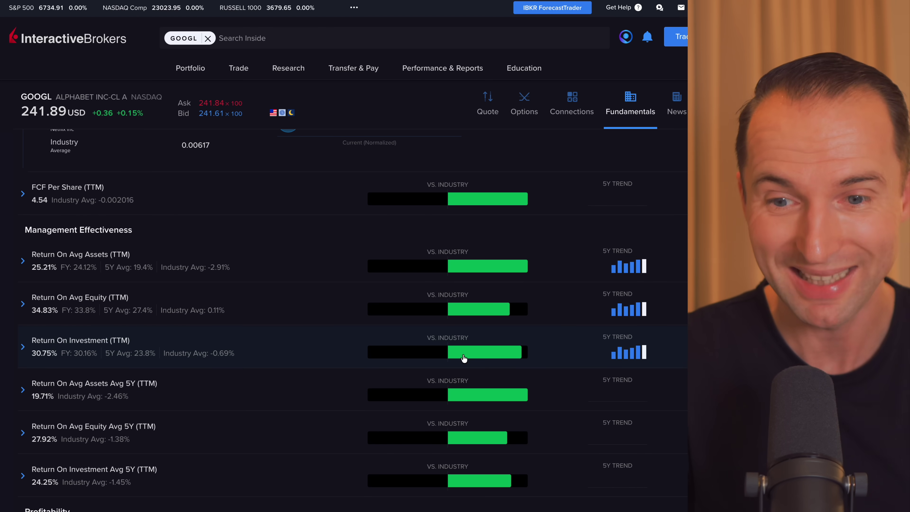
{"action": "scroll", "coordinate": [465, 358], "scroll_direction": "down", "scroll_amount": 6}
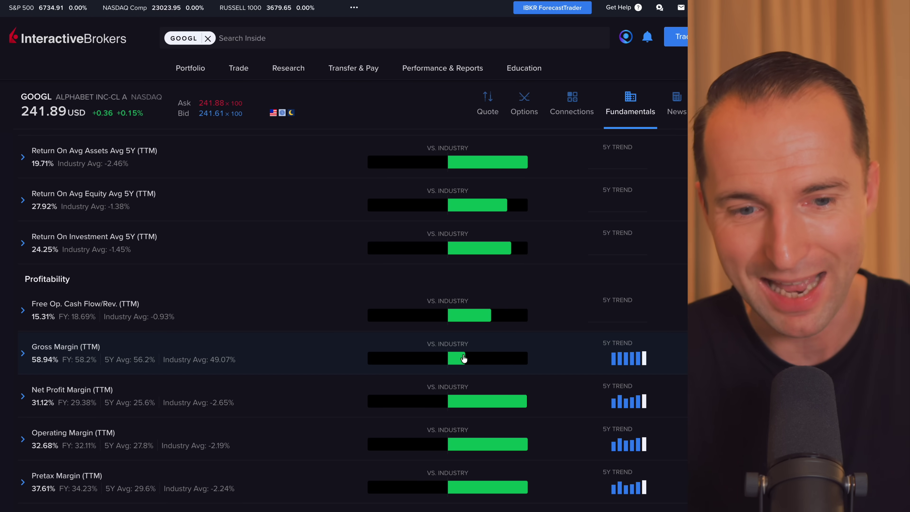
{"action": "scroll", "coordinate": [341, 347], "scroll_direction": "down", "scroll_amount": 15}
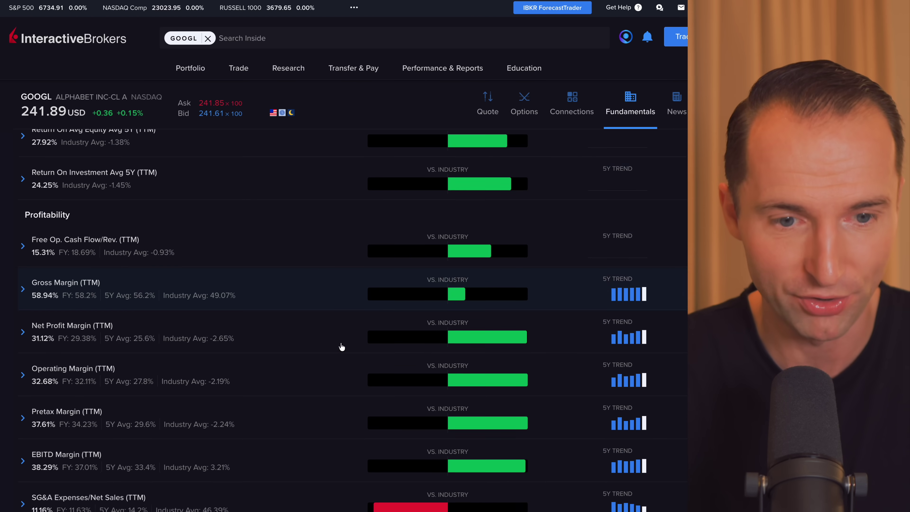
{"action": "scroll", "coordinate": [342, 346], "scroll_direction": "down", "scroll_amount": 12}
{"action": "scroll", "coordinate": [271, 228], "scroll_direction": "down", "scroll_amount": 4}
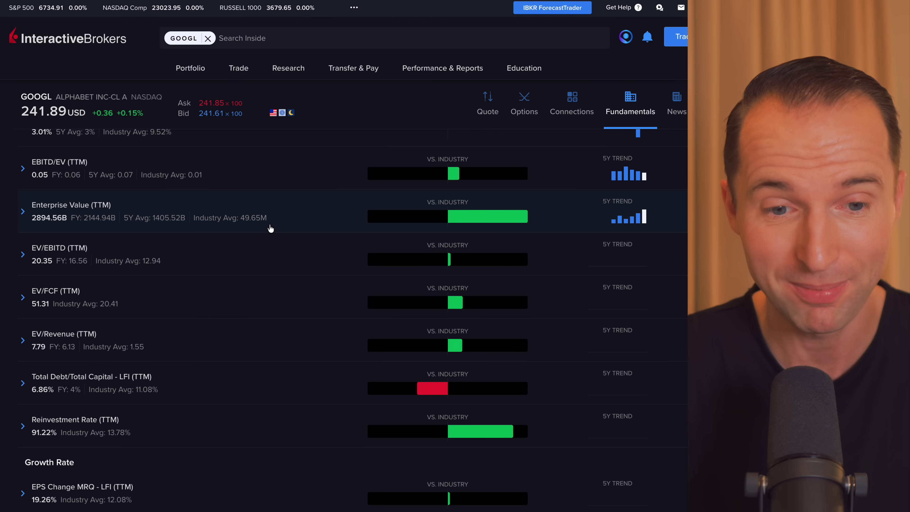
{"action": "left_click", "coordinate": [232, 317]}
{"action": "scroll", "coordinate": [232, 318], "scroll_direction": "down", "scroll_amount": 2}
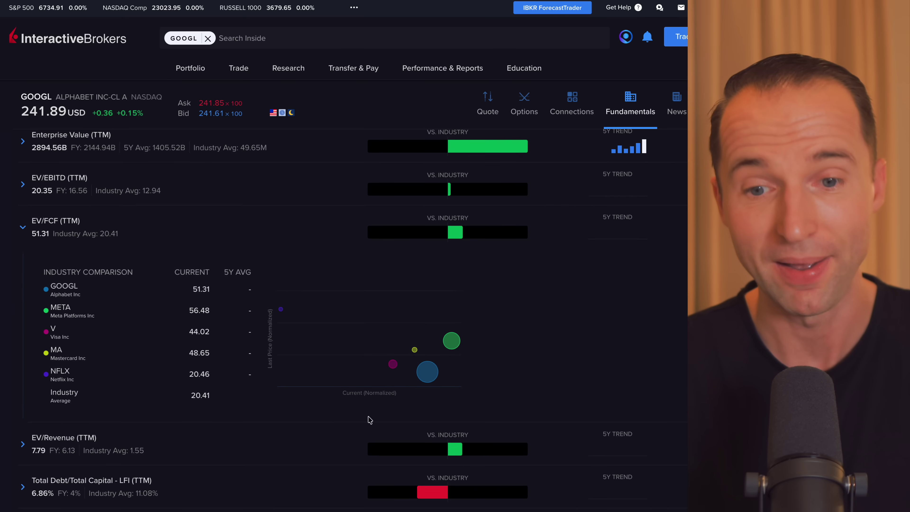
{"action": "scroll", "coordinate": [268, 298], "scroll_direction": "up", "scroll_amount": 10}
Open GOOGL's Dividends sub-tab and highlight the 0.36% dividend yield value.
{"action": "left_click", "coordinate": [290, 142]}
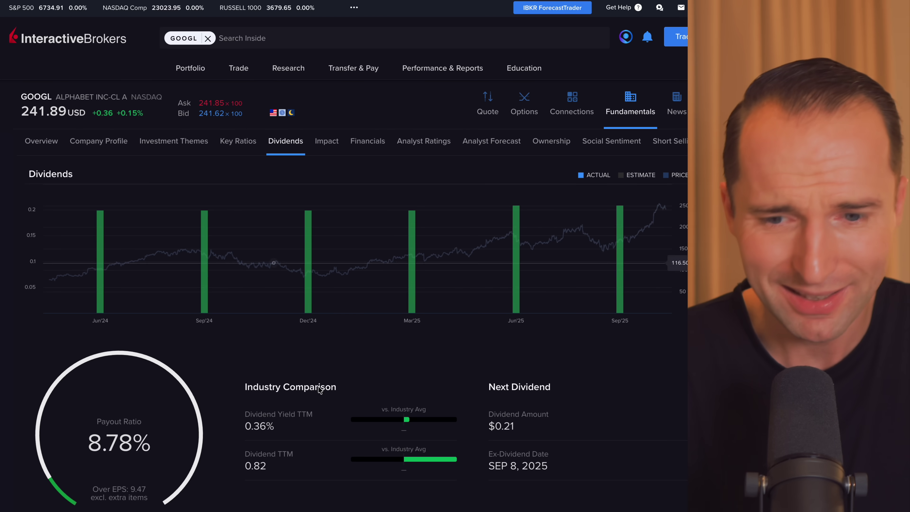
{"action": "left_click_drag", "start_coordinate": [244, 426], "coordinate": [274, 423]}
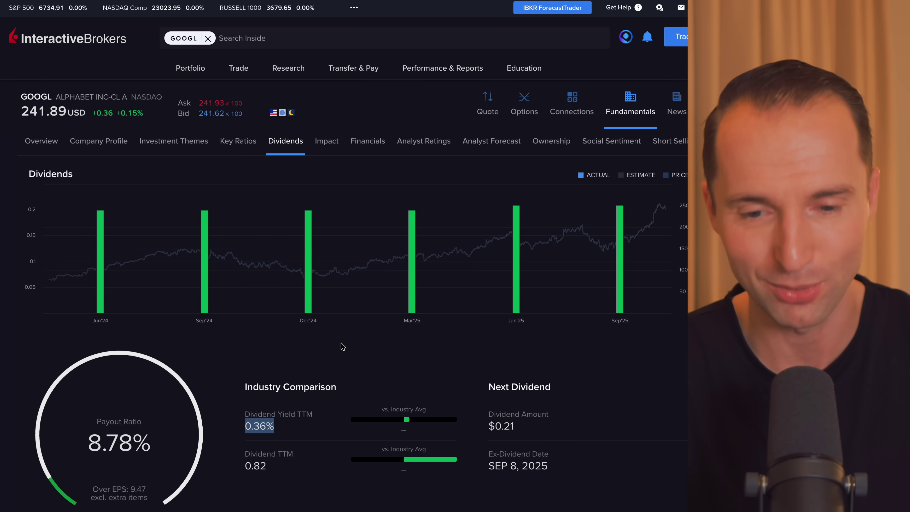
{"action": "scroll", "coordinate": [343, 346], "scroll_direction": "down", "scroll_amount": 1}
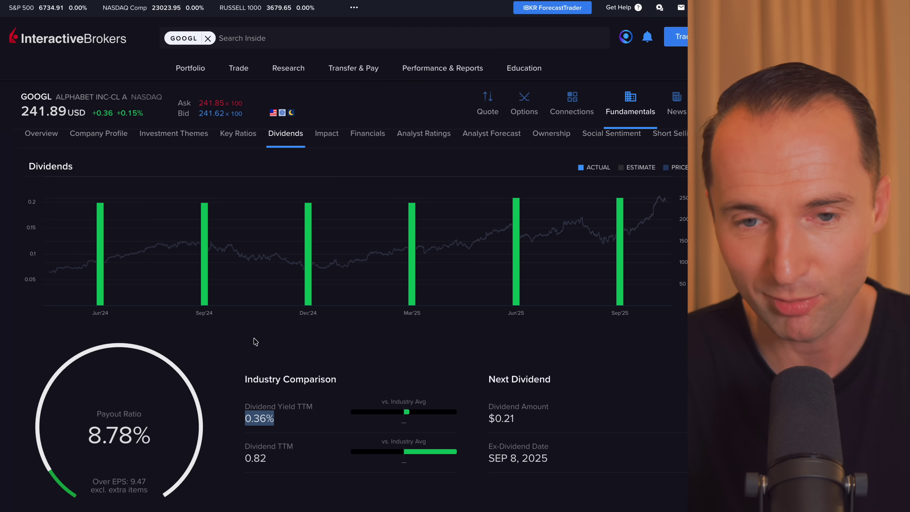
{"action": "scroll", "coordinate": [272, 322], "scroll_direction": "up", "scroll_amount": 1}
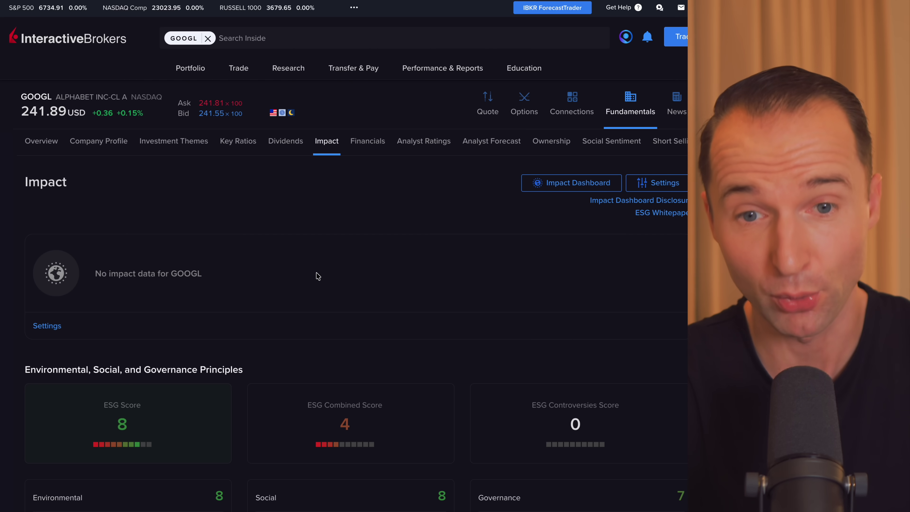
{"action": "scroll", "coordinate": [302, 216], "scroll_direction": "down", "scroll_amount": 3}
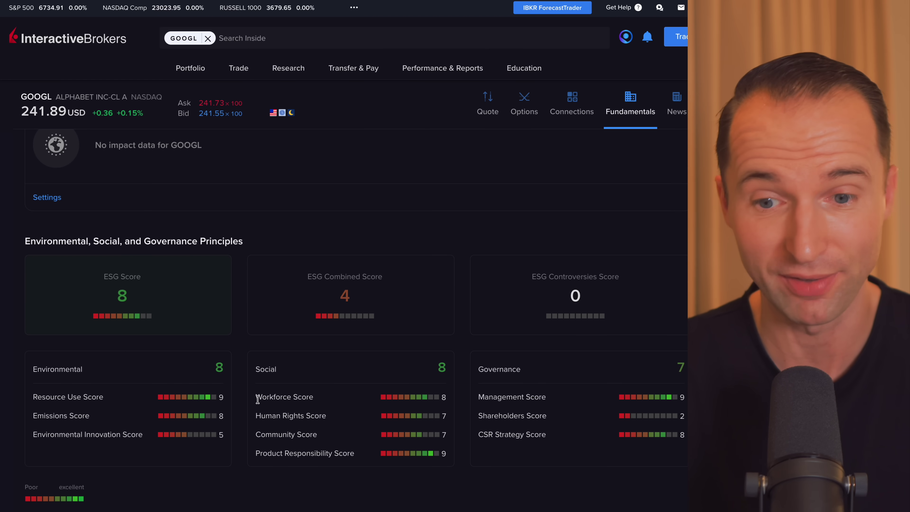
{"action": "scroll", "coordinate": [257, 398], "scroll_direction": "up", "scroll_amount": 4}
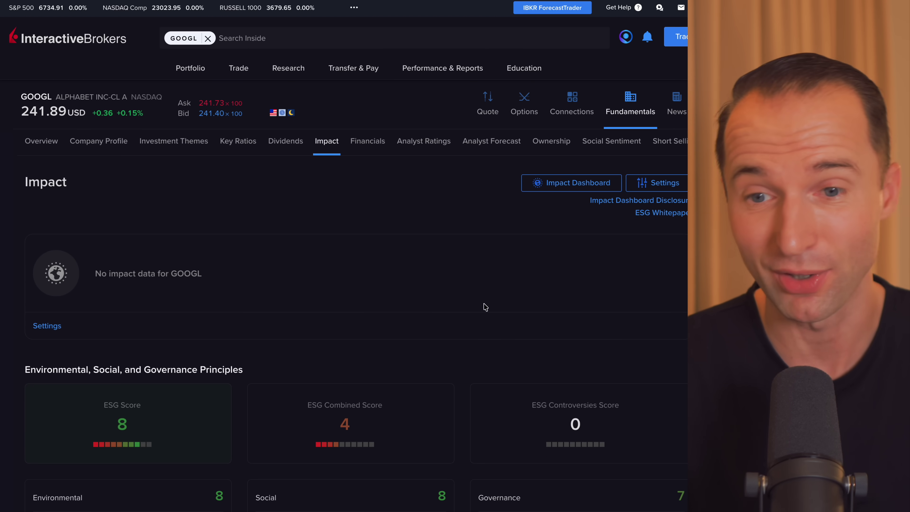
{"action": "left_click", "coordinate": [644, 183]}
{"action": "scroll", "coordinate": [383, 217], "scroll_direction": "down", "scroll_amount": 5}
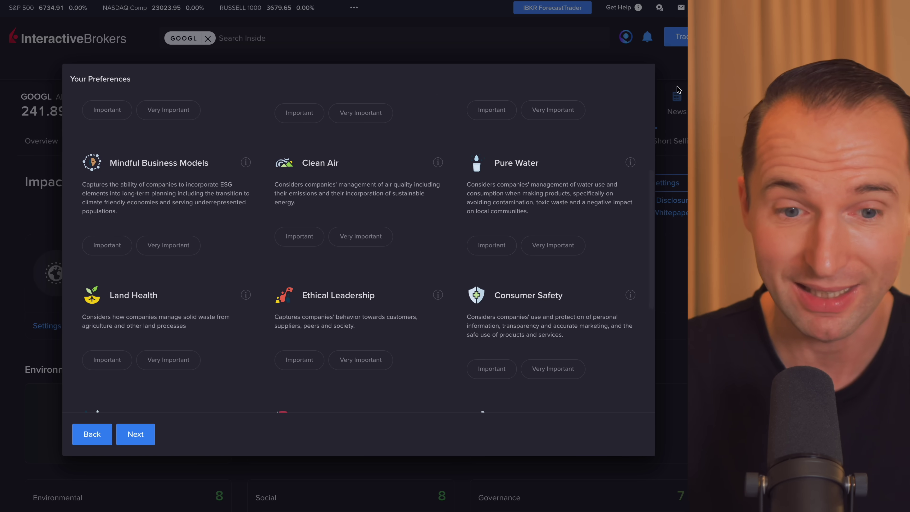
{"action": "left_click", "coordinate": [96, 435]}
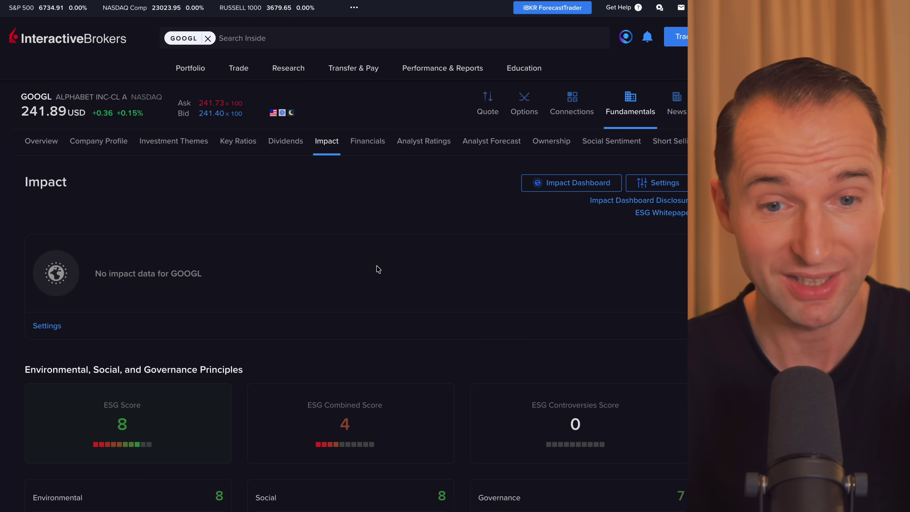
{"action": "scroll", "coordinate": [378, 269], "scroll_direction": "down", "scroll_amount": 3}
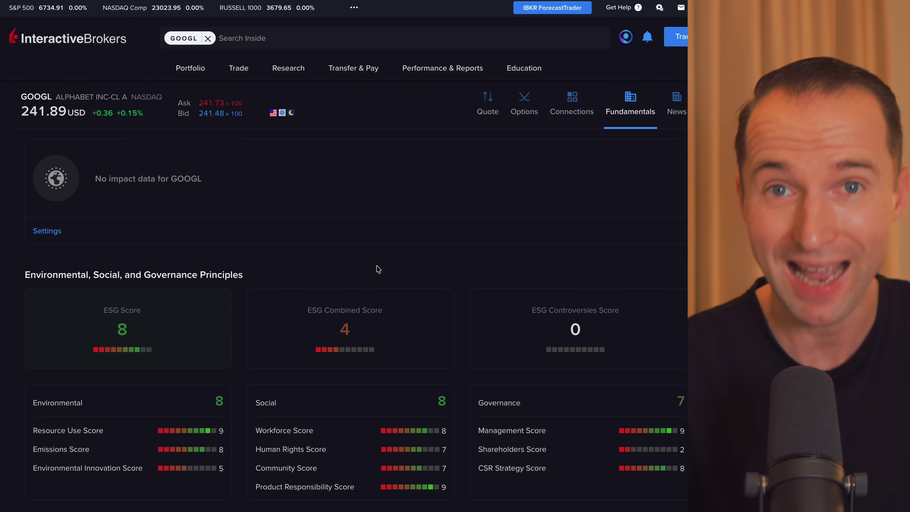
{"action": "scroll", "coordinate": [379, 269], "scroll_direction": "up", "scroll_amount": 3}
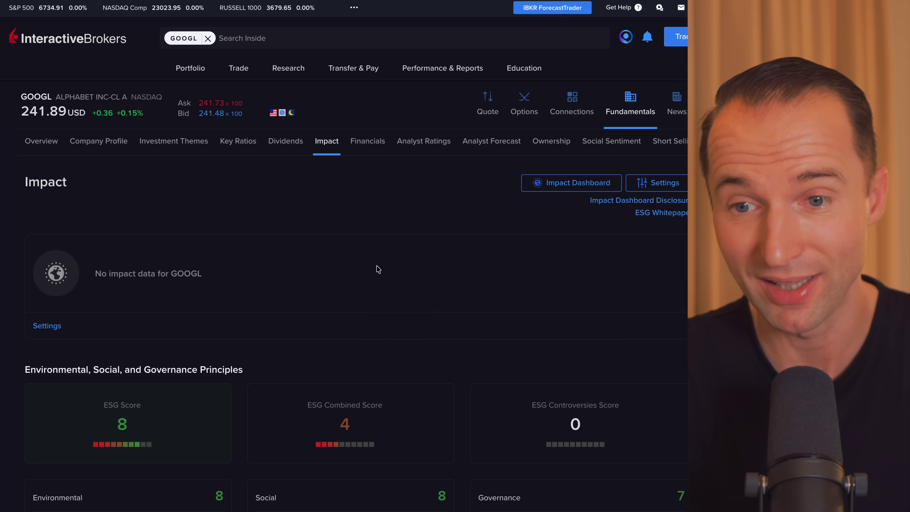
Open the Financials sub-tab and expand Revenue to show its quarterly chart.
{"action": "left_click", "coordinate": [362, 148]}
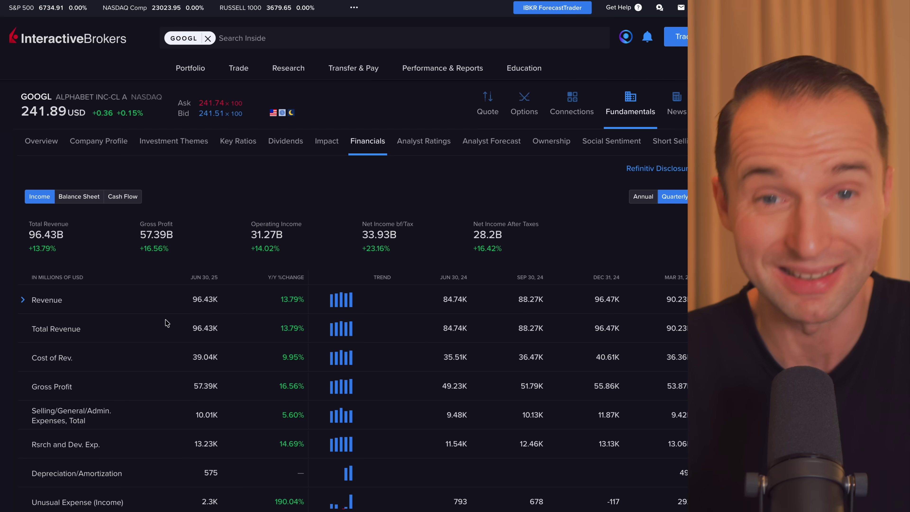
{"action": "left_click", "coordinate": [33, 299]}
{"action": "scroll", "coordinate": [154, 340], "scroll_direction": "down", "scroll_amount": 2}
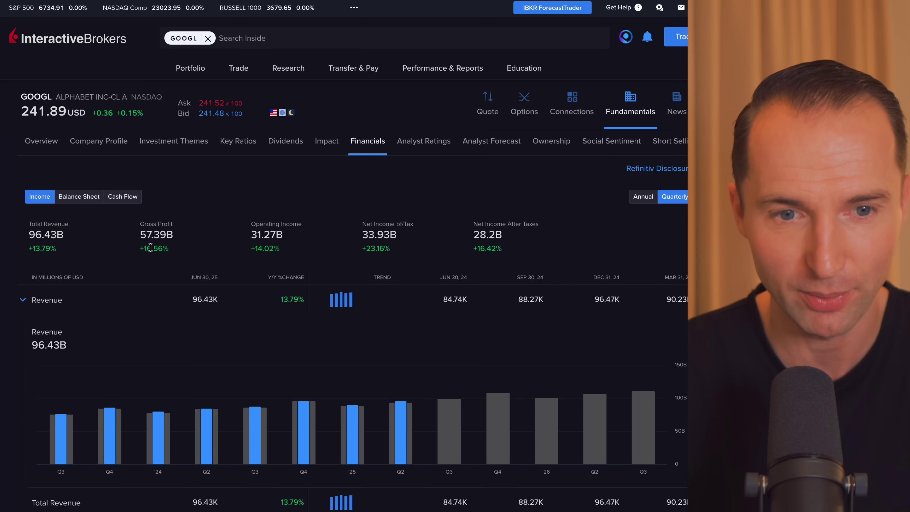
Check the Balance Sheet and Cash Flow views, then return to the quarterly Income statement.
{"action": "left_click", "coordinate": [79, 198]}
{"action": "left_click", "coordinate": [118, 201]}
{"action": "left_click", "coordinate": [39, 196]}
{"action": "scroll", "coordinate": [280, 228], "scroll_direction": "down", "scroll_amount": 10}
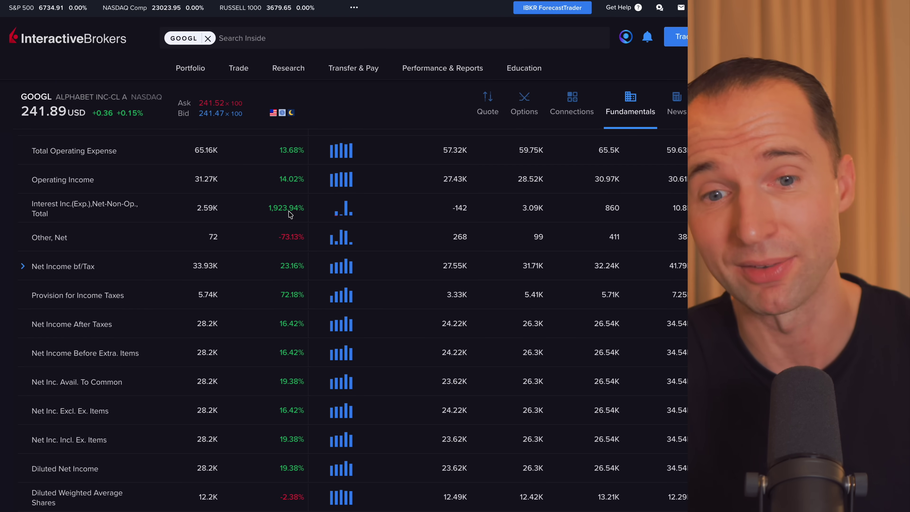
{"action": "scroll", "coordinate": [291, 214], "scroll_direction": "down", "scroll_amount": 3}
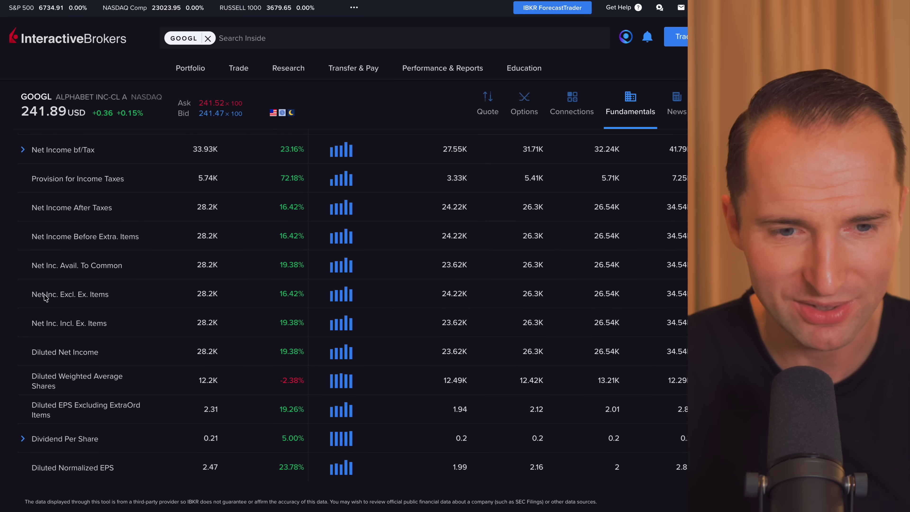
{"action": "scroll", "coordinate": [215, 257], "scroll_direction": "up", "scroll_amount": 12}
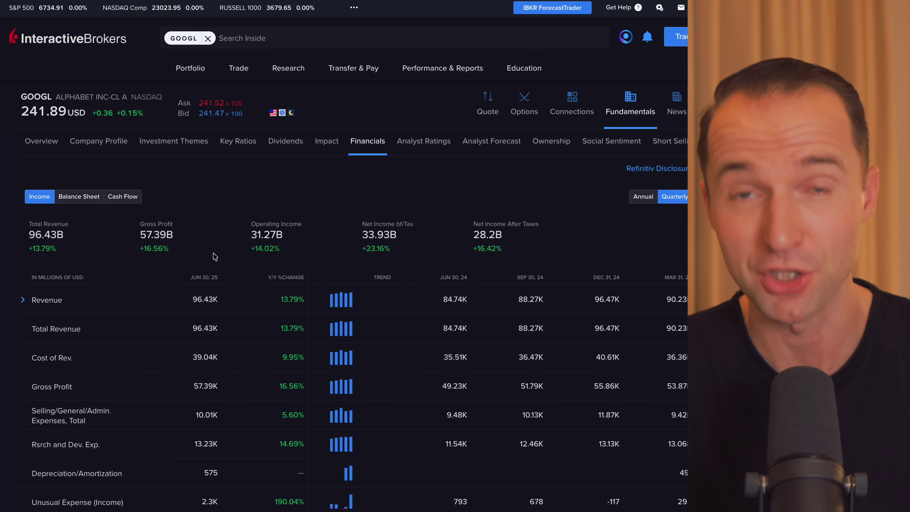
Open GOOGL's Analyst Ratings and switch Recommendation Details to percentages.
{"action": "left_click", "coordinate": [428, 146]}
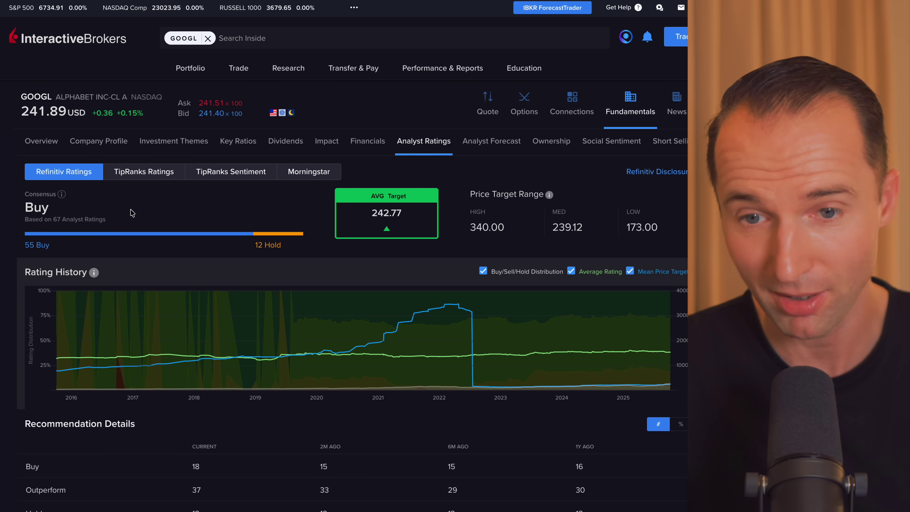
{"action": "scroll", "coordinate": [235, 196], "scroll_direction": "down", "scroll_amount": 1}
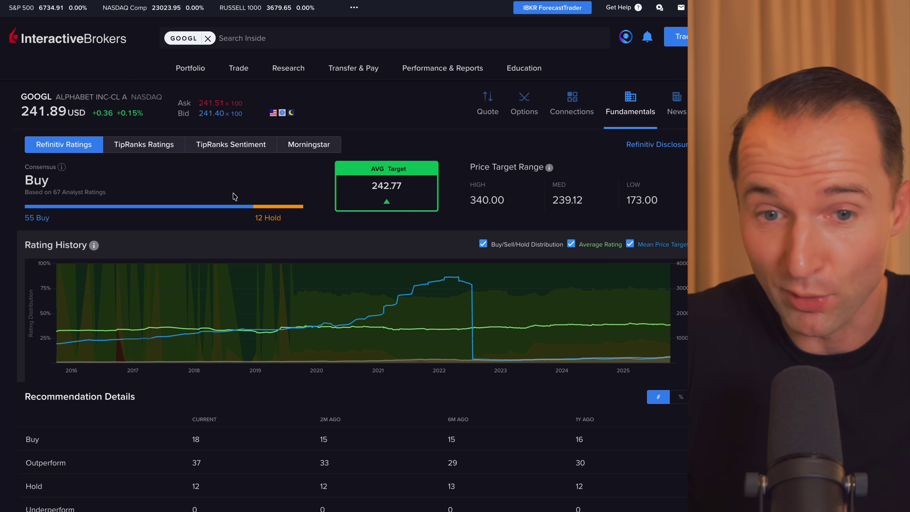
{"action": "scroll", "coordinate": [234, 196], "scroll_direction": "down", "scroll_amount": 1}
{"action": "scroll", "coordinate": [101, 223], "scroll_direction": "up", "scroll_amount": 2}
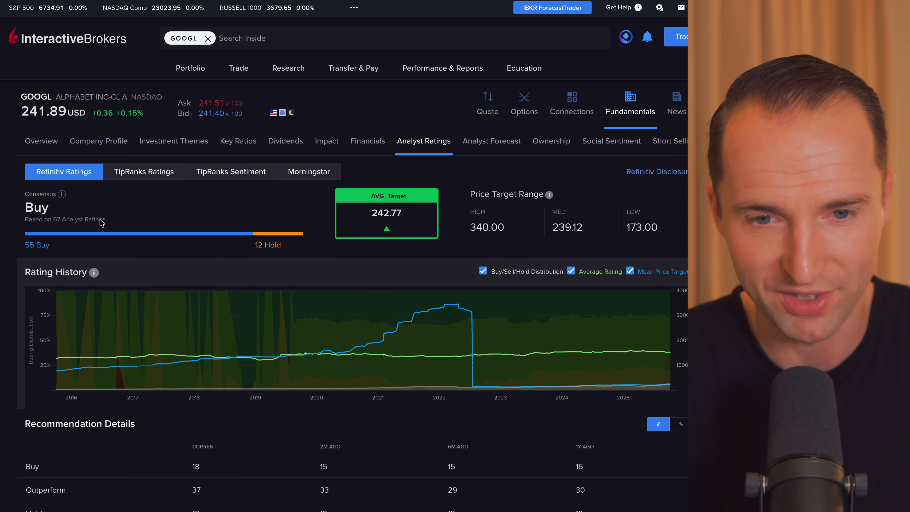
{"action": "scroll", "coordinate": [174, 250], "scroll_direction": "down", "scroll_amount": 6}
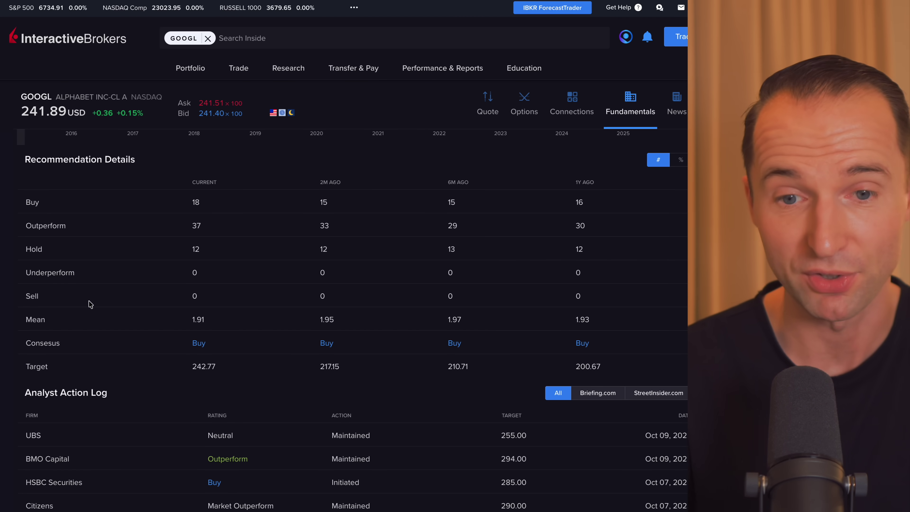
{"action": "left_click", "coordinate": [680, 158]}
Browse the Analyst Action Log, highlighting Mizuho's 295.00 price target.
{"action": "scroll", "coordinate": [261, 277], "scroll_direction": "down", "scroll_amount": 5}
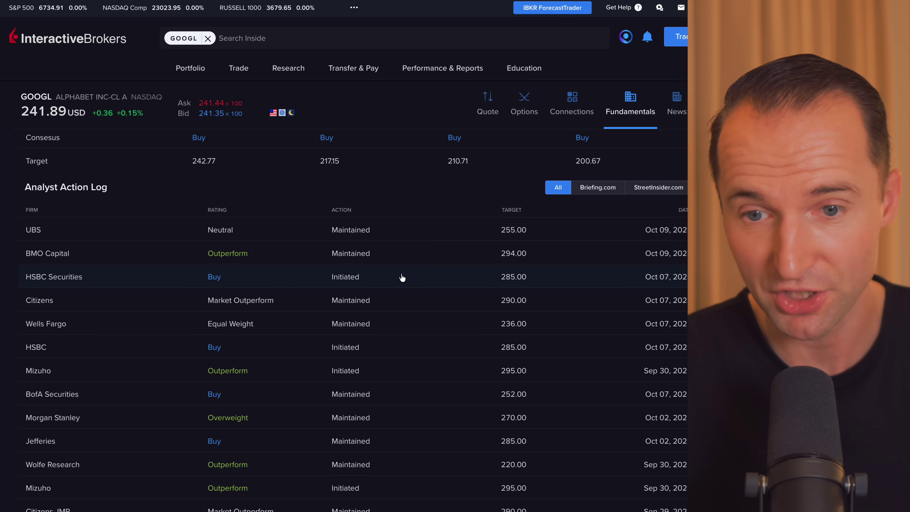
{"action": "scroll", "coordinate": [523, 284], "scroll_direction": "down", "scroll_amount": 2}
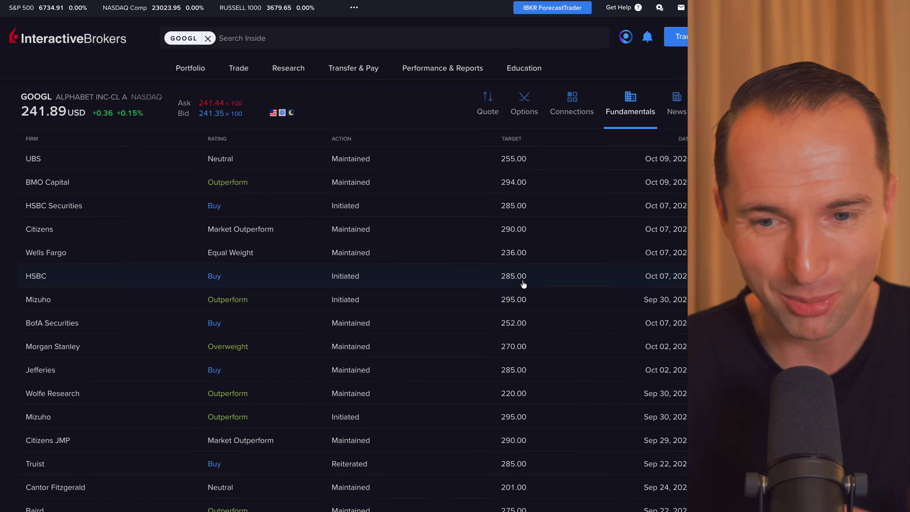
{"action": "left_click_drag", "start_coordinate": [527, 301], "coordinate": [484, 303]}
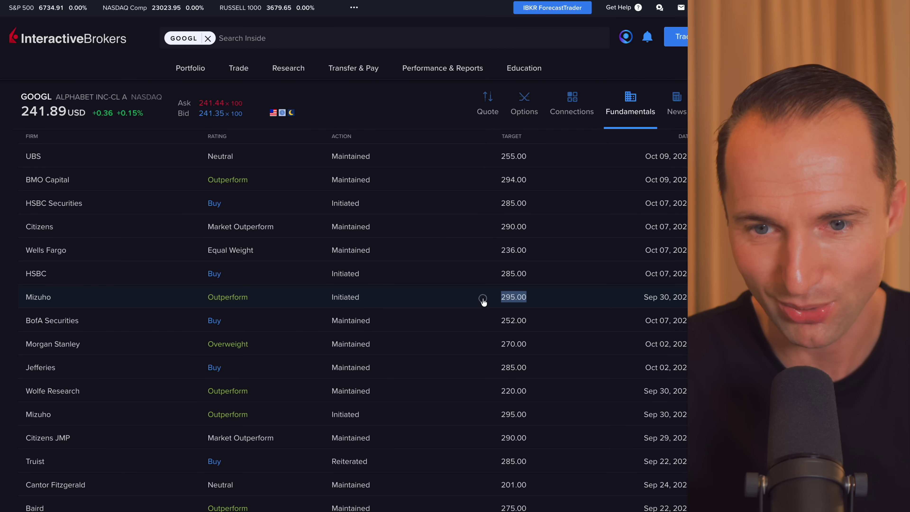
{"action": "scroll", "coordinate": [466, 260], "scroll_direction": "up", "scroll_amount": 1}
{"action": "left_click_drag", "start_coordinate": [494, 265], "coordinate": [539, 265]}
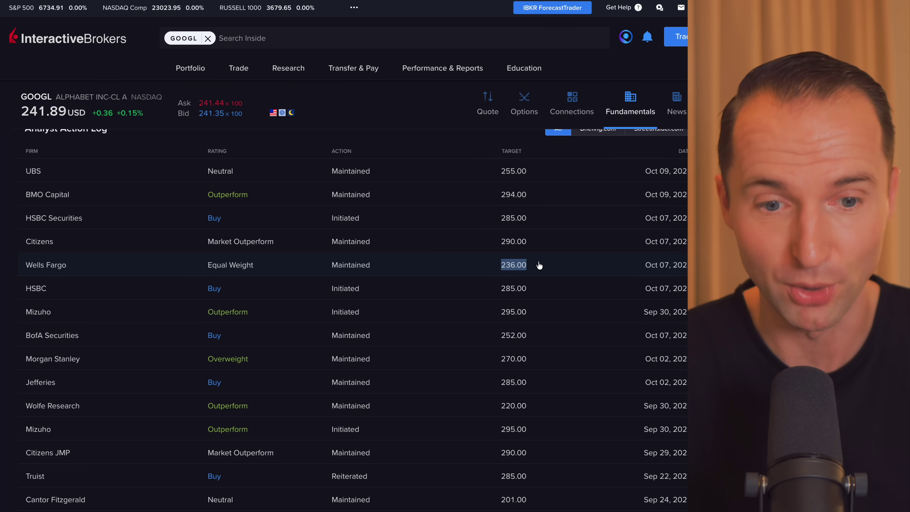
{"action": "scroll", "coordinate": [539, 265], "scroll_direction": "down", "scroll_amount": 2}
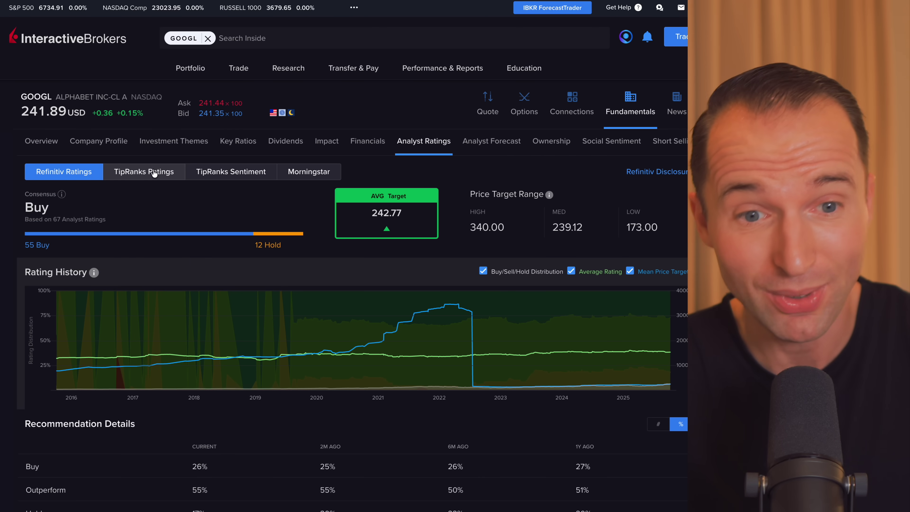
Open GOOGL's TipRanks analyst ratings.
{"action": "left_click", "coordinate": [152, 174]}
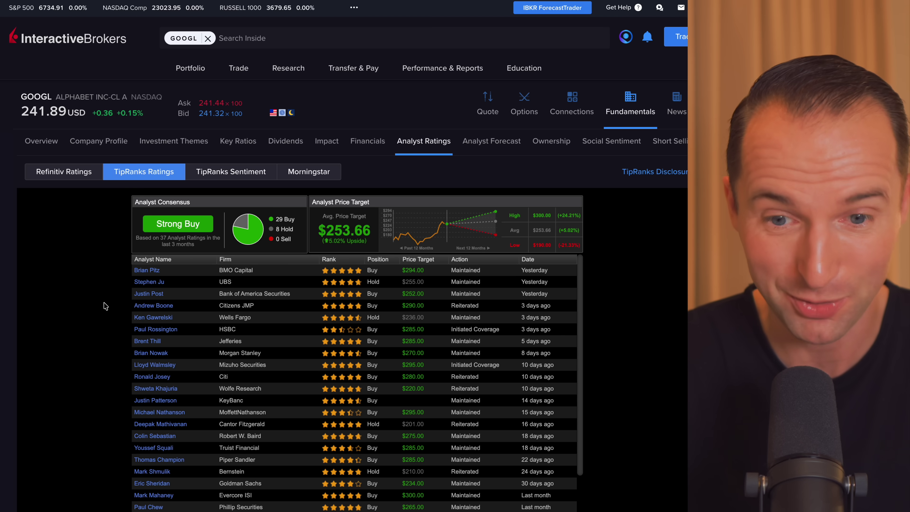
{"action": "scroll", "coordinate": [105, 306], "scroll_direction": "down", "scroll_amount": 5}
{"action": "scroll", "coordinate": [105, 305], "scroll_direction": "up", "scroll_amount": 5}
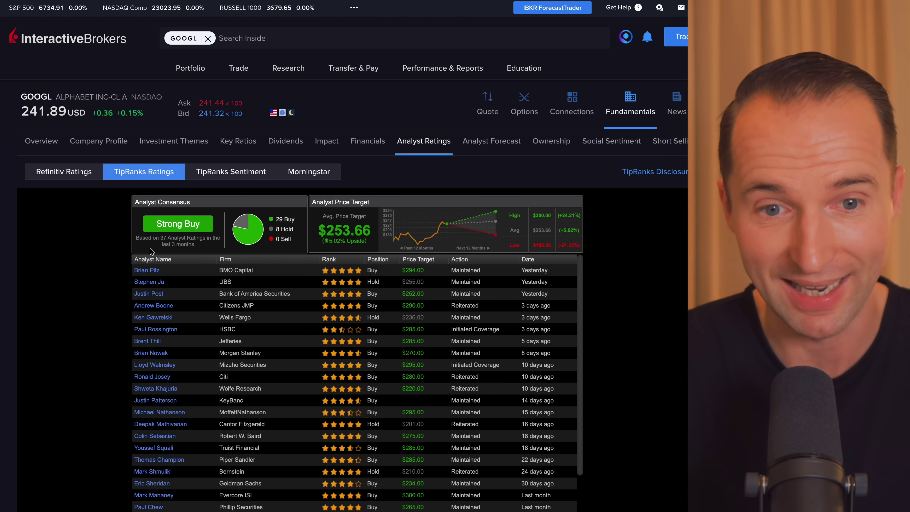
Switch to TipRanks Sentiment and filter the news list to bullish, then bearish headlines.
{"action": "left_click", "coordinate": [220, 175]}
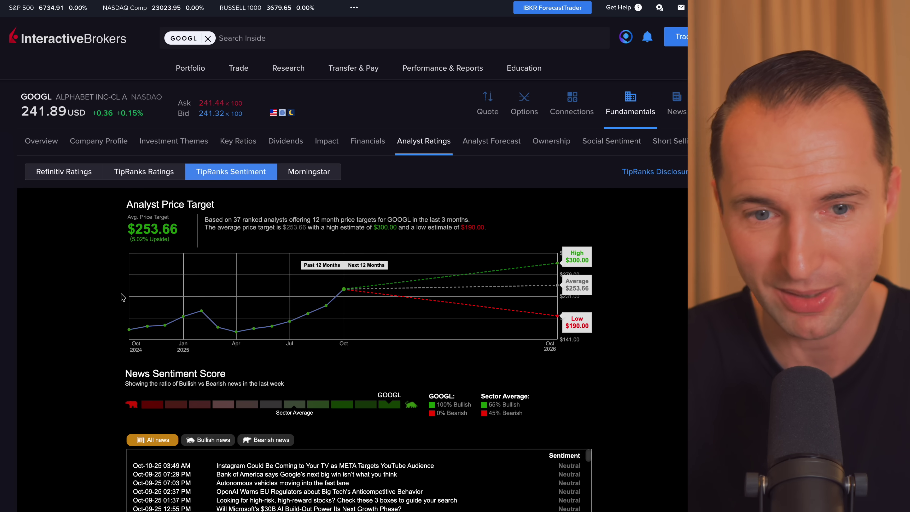
{"action": "scroll", "coordinate": [122, 297], "scroll_direction": "down", "scroll_amount": 5}
{"action": "left_click", "coordinate": [216, 273]}
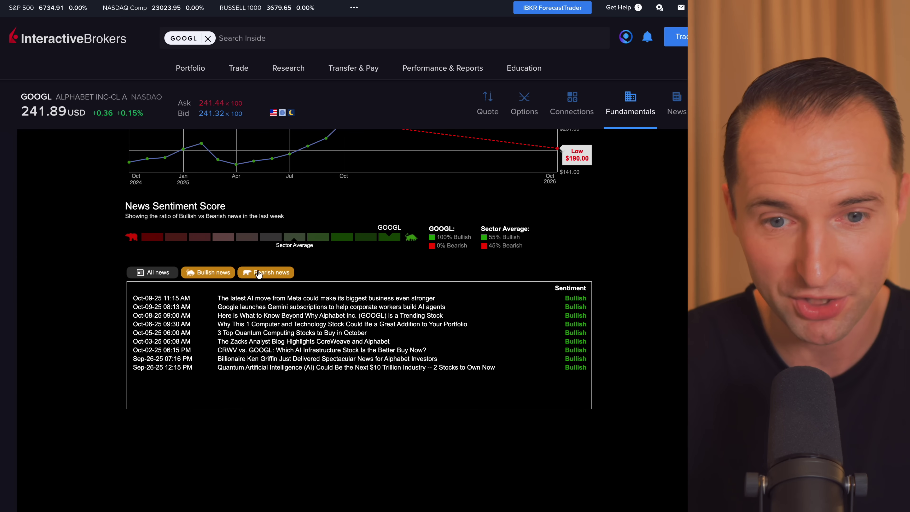
{"action": "left_click", "coordinate": [259, 273]}
{"action": "scroll", "coordinate": [171, 248], "scroll_direction": "up", "scroll_amount": 5}
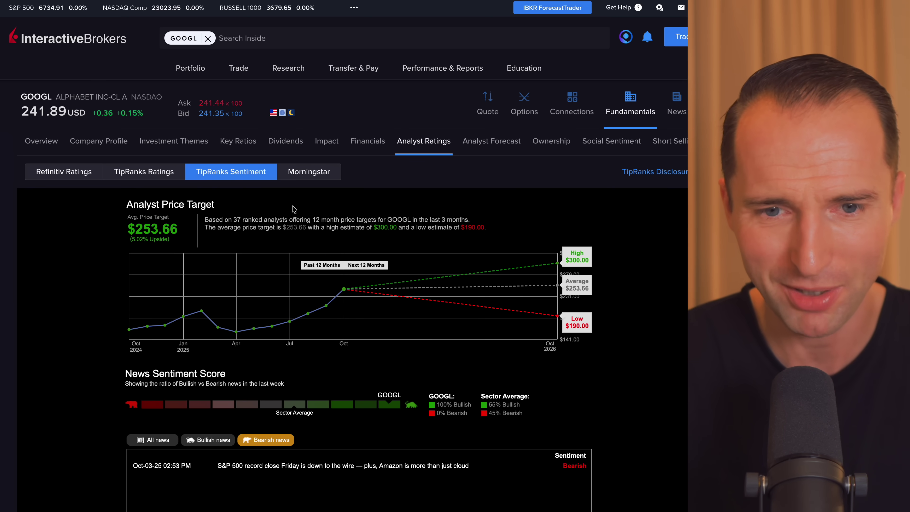
Open the Morningstar analyst equity report for GOOGL and scroll through it.
{"action": "left_click", "coordinate": [312, 174]}
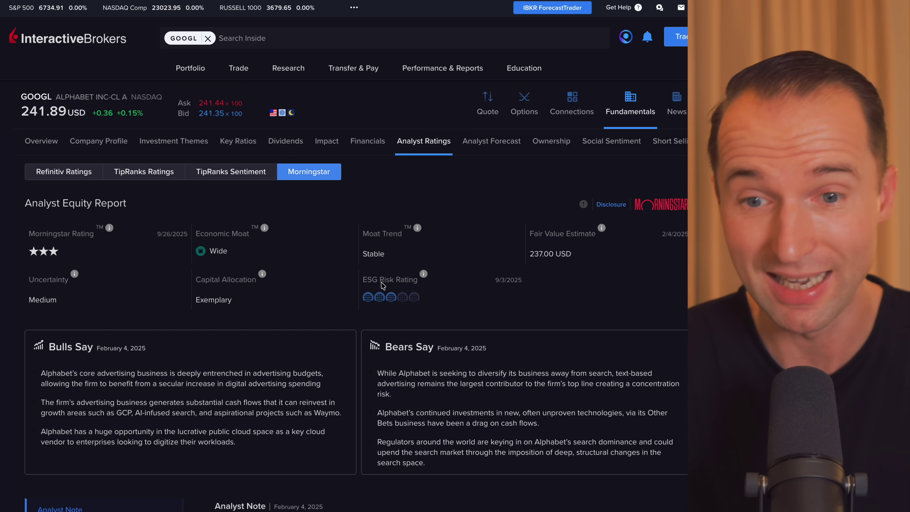
{"action": "scroll", "coordinate": [384, 287], "scroll_direction": "down", "scroll_amount": 10}
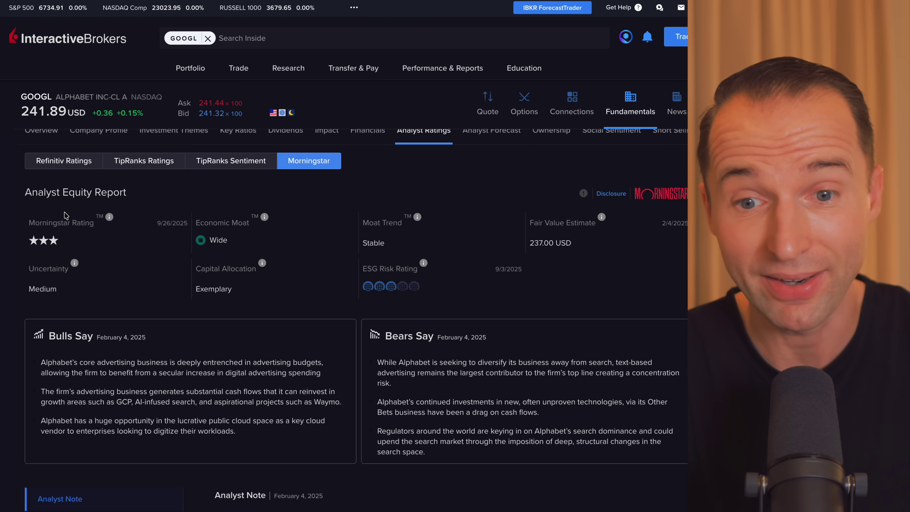
{"action": "scroll", "coordinate": [66, 215], "scroll_direction": "down", "scroll_amount": 1}
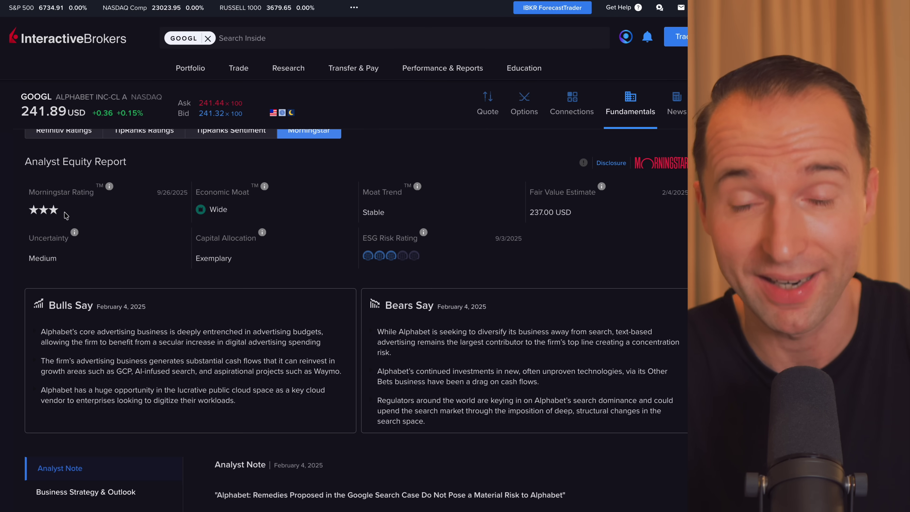
{"action": "scroll", "coordinate": [66, 215], "scroll_direction": "down", "scroll_amount": 1}
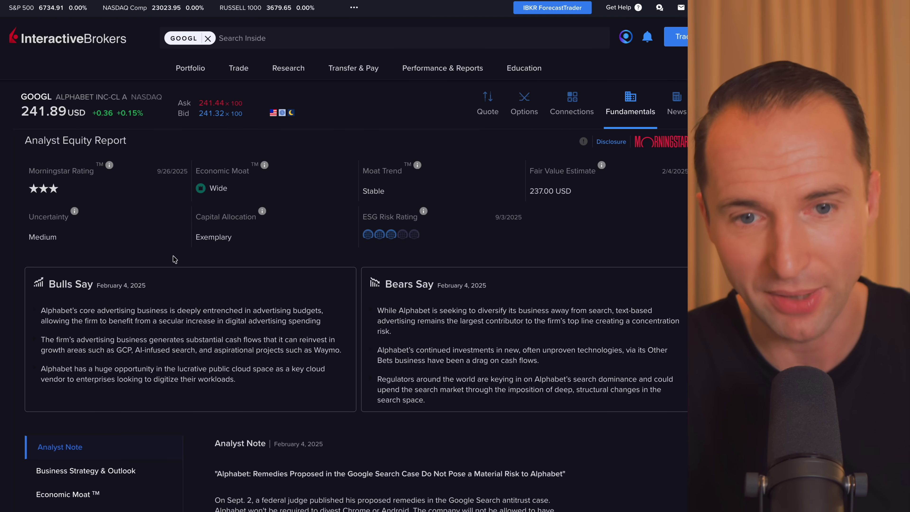
{"action": "scroll", "coordinate": [174, 259], "scroll_direction": "down", "scroll_amount": 3}
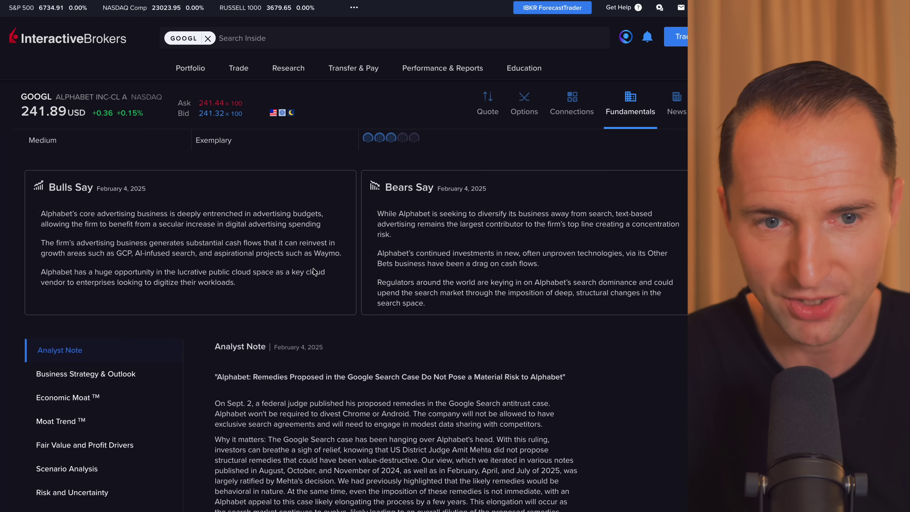
{"action": "scroll", "coordinate": [127, 231], "scroll_direction": "down", "scroll_amount": 5}
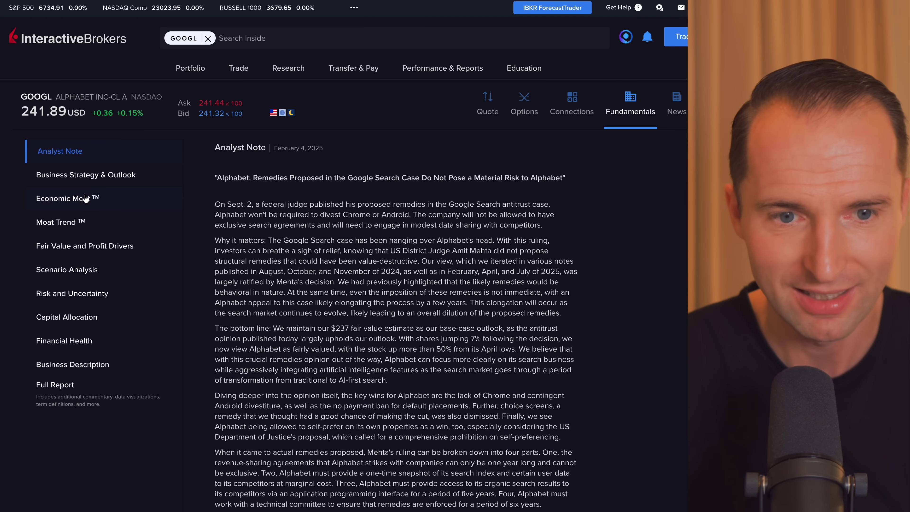
View the Economic Moat and Moat Trend sections, then scroll the full Alphabet report preview.
{"action": "left_click", "coordinate": [82, 198]}
{"action": "left_click", "coordinate": [64, 220]}
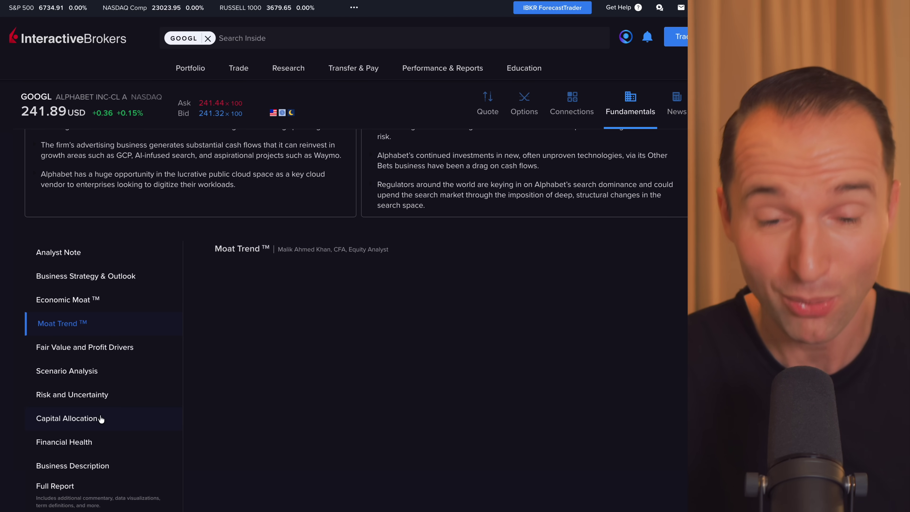
{"action": "left_click", "coordinate": [62, 485]}
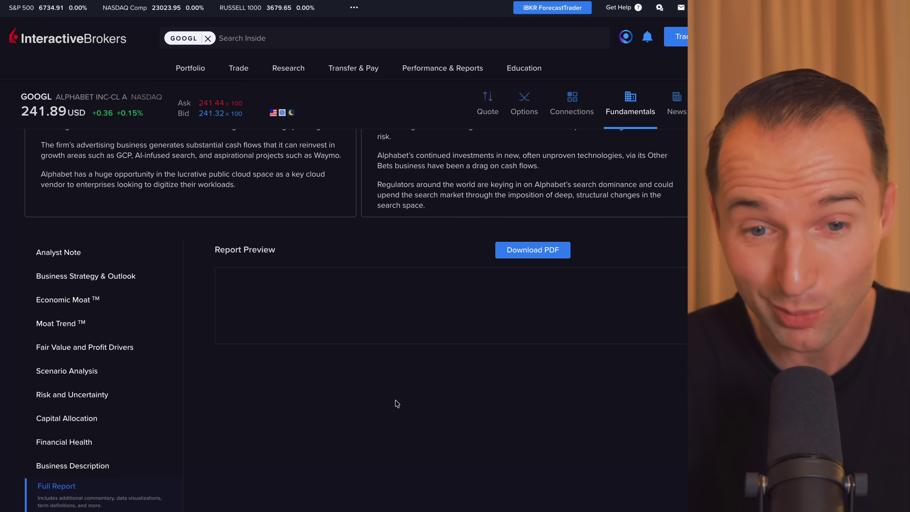
{"action": "scroll", "coordinate": [193, 346], "scroll_direction": "down", "scroll_amount": 3}
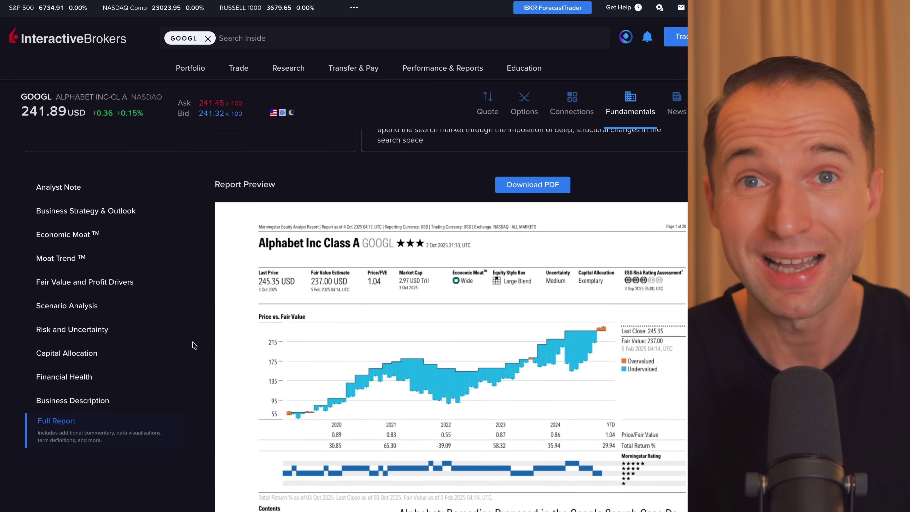
{"action": "scroll", "coordinate": [368, 279], "scroll_direction": "up", "scroll_amount": 1}
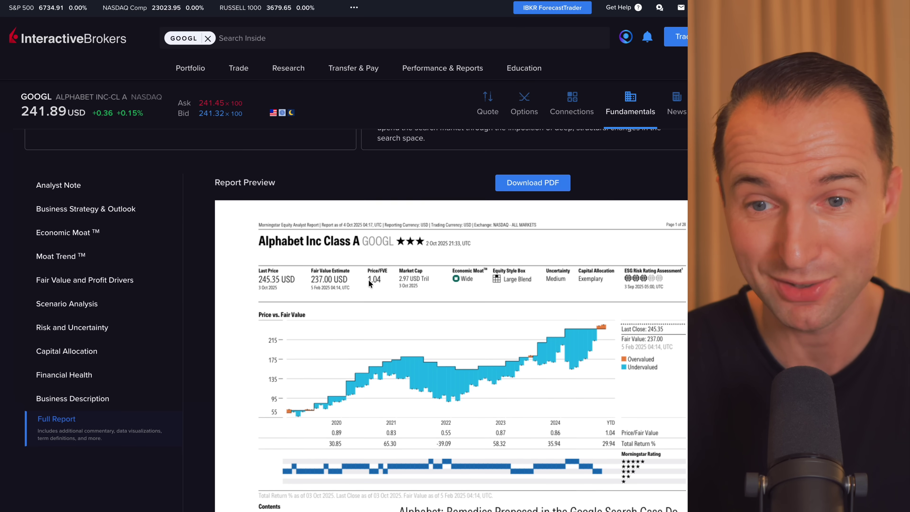
{"action": "scroll", "coordinate": [369, 314], "scroll_direction": "down", "scroll_amount": 6}
{"action": "scroll", "coordinate": [369, 315], "scroll_direction": "down", "scroll_amount": 2}
{"action": "scroll", "coordinate": [369, 315], "scroll_direction": "up", "scroll_amount": 12}
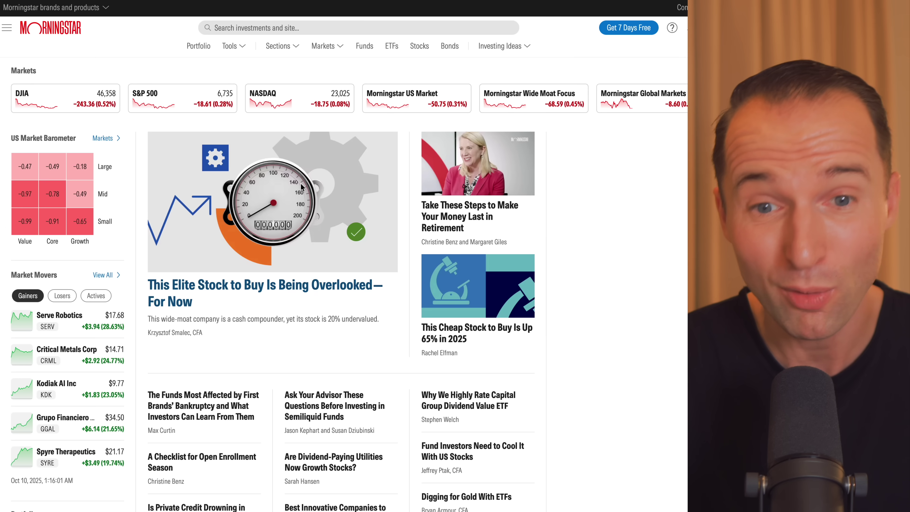
Search Morningstar for 'googl', open the Alphabet GOOGL page, and try Download PDF.
{"action": "left_click", "coordinate": [273, 27]}
{"action": "type", "text": "googl"}
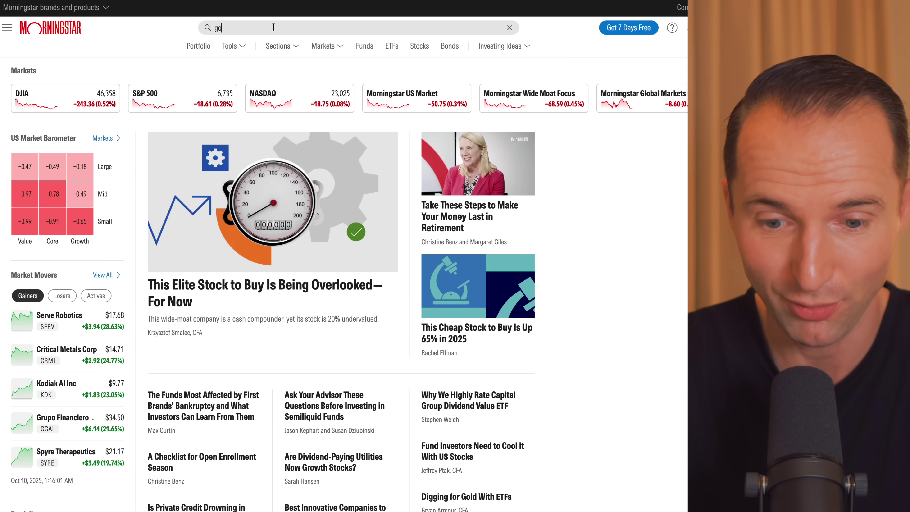
{"action": "left_click", "coordinate": [262, 52]}
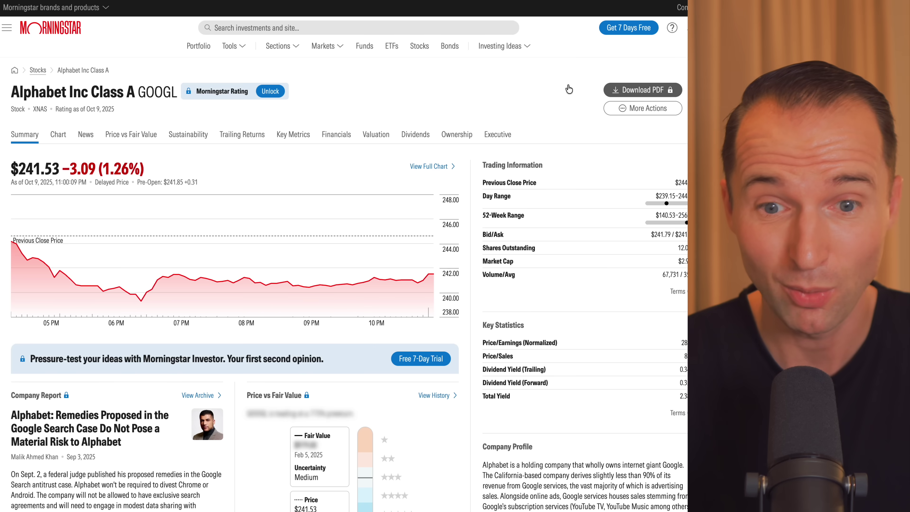
{"action": "left_click", "coordinate": [569, 86]}
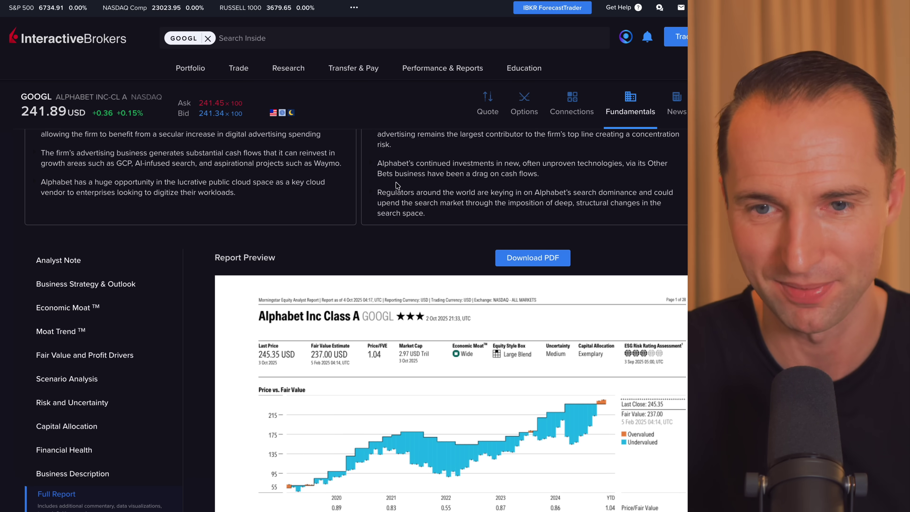
View GOOGL's quarterly Analyst Forecast charts, then switch to the Ownership sub-tab.
{"action": "scroll", "coordinate": [395, 191], "scroll_direction": "up", "scroll_amount": 10}
{"action": "left_click", "coordinate": [491, 140]}
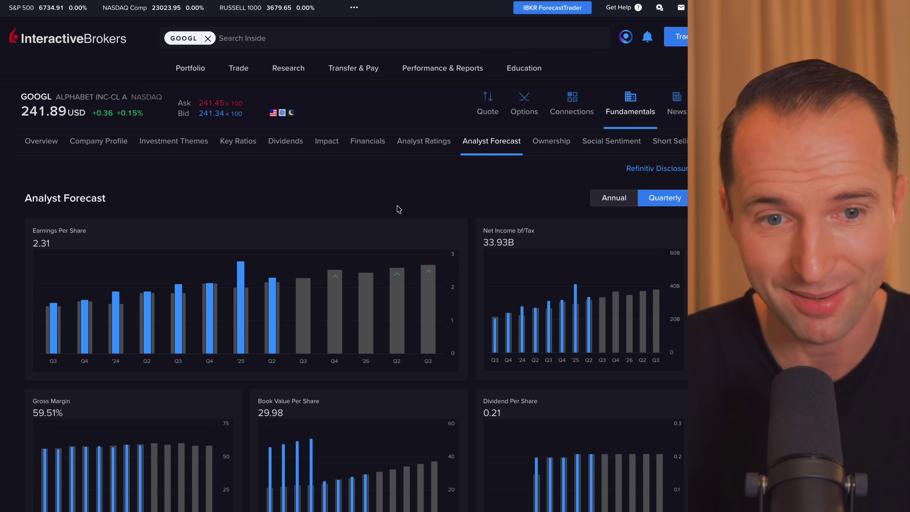
{"action": "scroll", "coordinate": [399, 209], "scroll_direction": "down", "scroll_amount": 8}
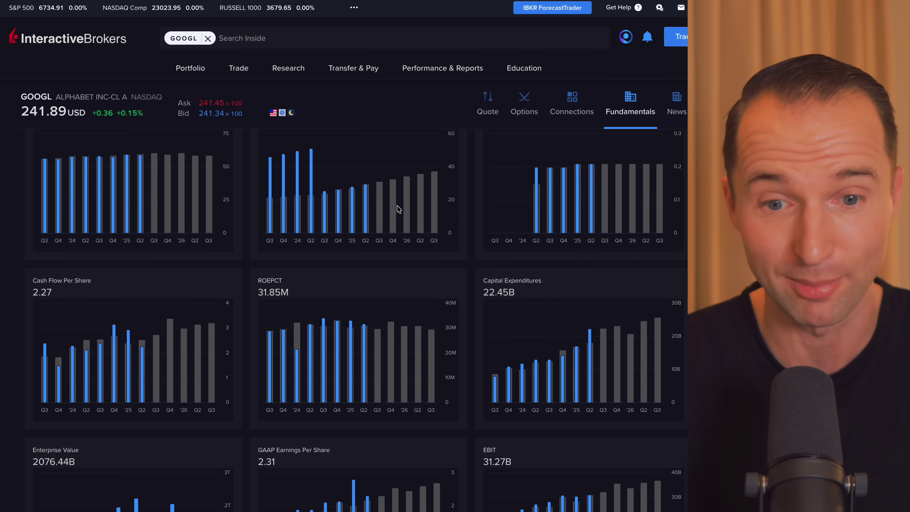
{"action": "scroll", "coordinate": [398, 209], "scroll_direction": "up", "scroll_amount": 6}
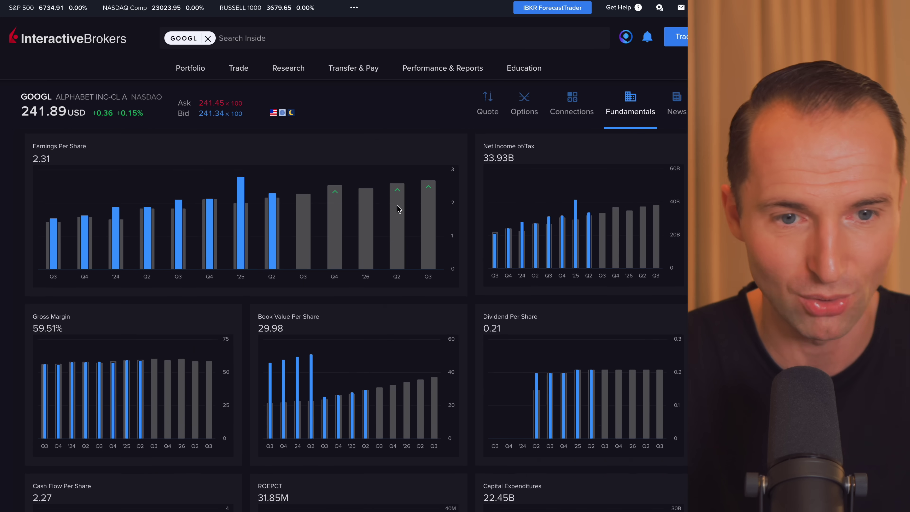
{"action": "scroll", "coordinate": [399, 209], "scroll_direction": "up", "scroll_amount": 1}
{"action": "scroll", "coordinate": [358, 233], "scroll_direction": "down", "scroll_amount": 2}
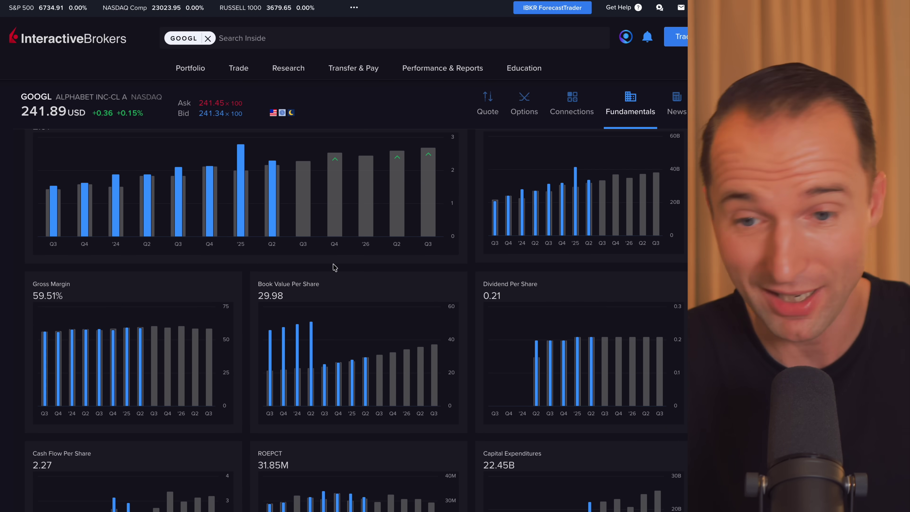
{"action": "scroll", "coordinate": [333, 267], "scroll_direction": "down", "scroll_amount": 16}
{"action": "scroll", "coordinate": [333, 267], "scroll_direction": "up", "scroll_amount": 20}
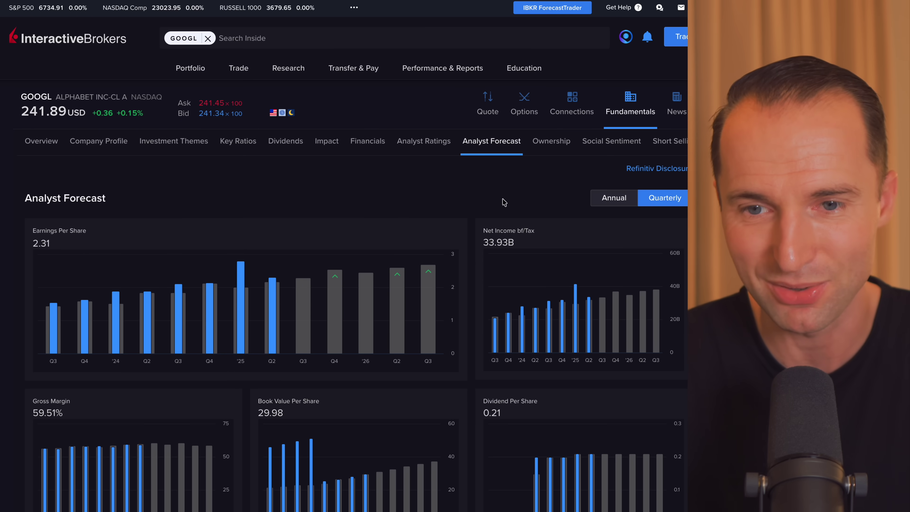
{"action": "left_click", "coordinate": [557, 144]}
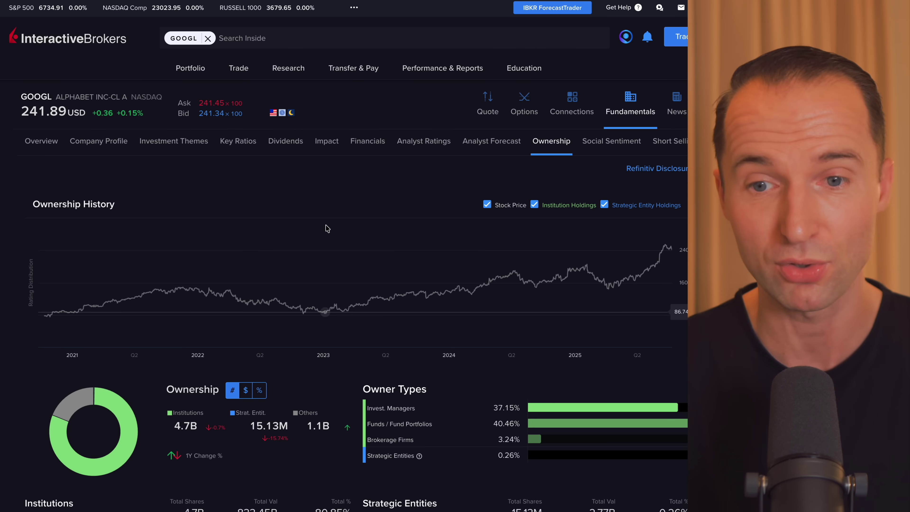
Switch GOOGL's ownership breakdown to percentages.
{"action": "scroll", "coordinate": [327, 228], "scroll_direction": "down", "scroll_amount": 2}
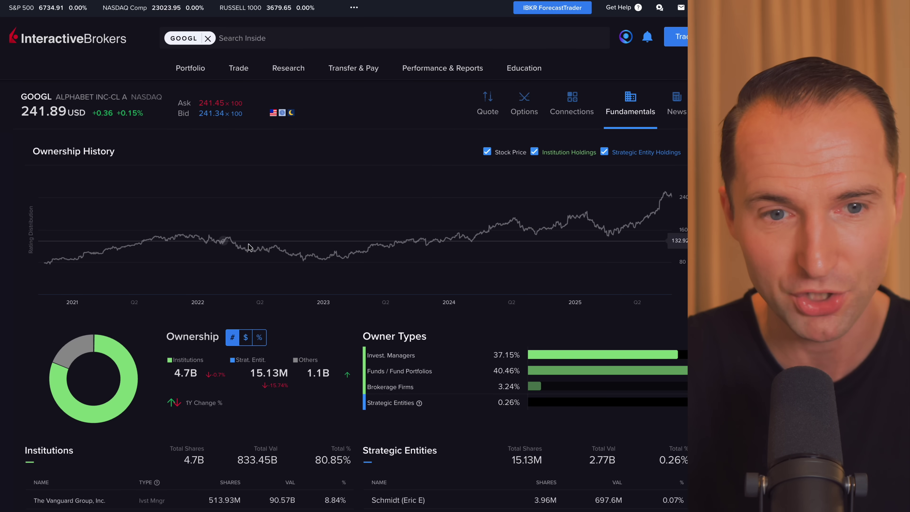
{"action": "scroll", "coordinate": [303, 301], "scroll_direction": "down", "scroll_amount": 3}
{"action": "scroll", "coordinate": [304, 301], "scroll_direction": "down", "scroll_amount": 1}
{"action": "left_click", "coordinate": [259, 221]}
Filter the ownership Trade Log to institutional trades, then to insider trades only.
{"action": "scroll", "coordinate": [206, 308], "scroll_direction": "down", "scroll_amount": 1}
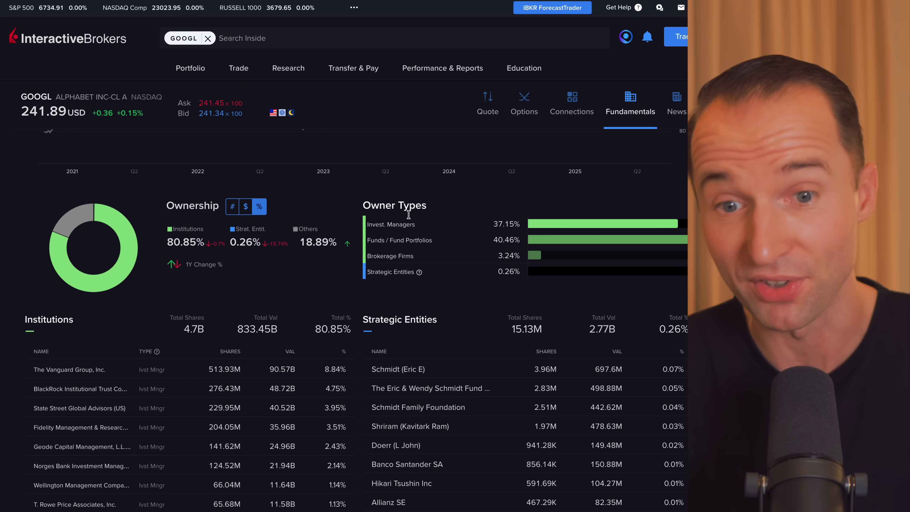
{"action": "scroll", "coordinate": [411, 216], "scroll_direction": "down", "scroll_amount": 1}
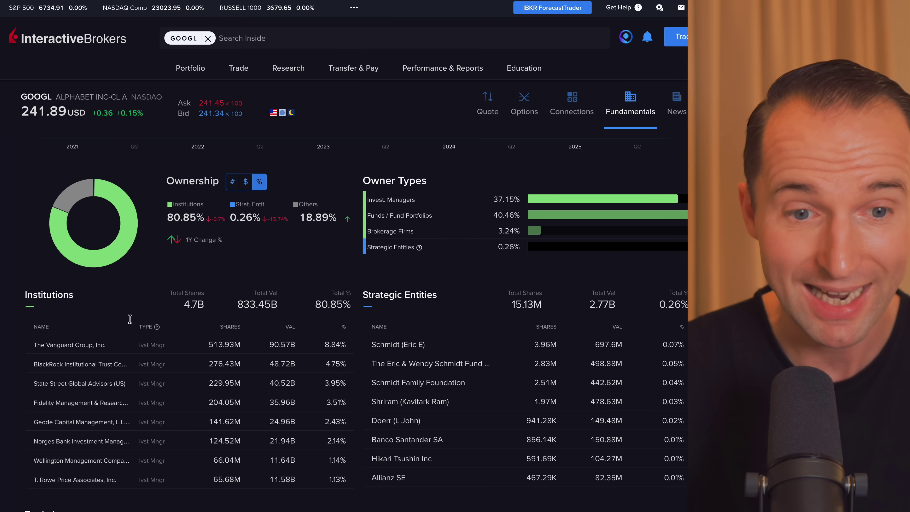
{"action": "scroll", "coordinate": [129, 319], "scroll_direction": "down", "scroll_amount": 2}
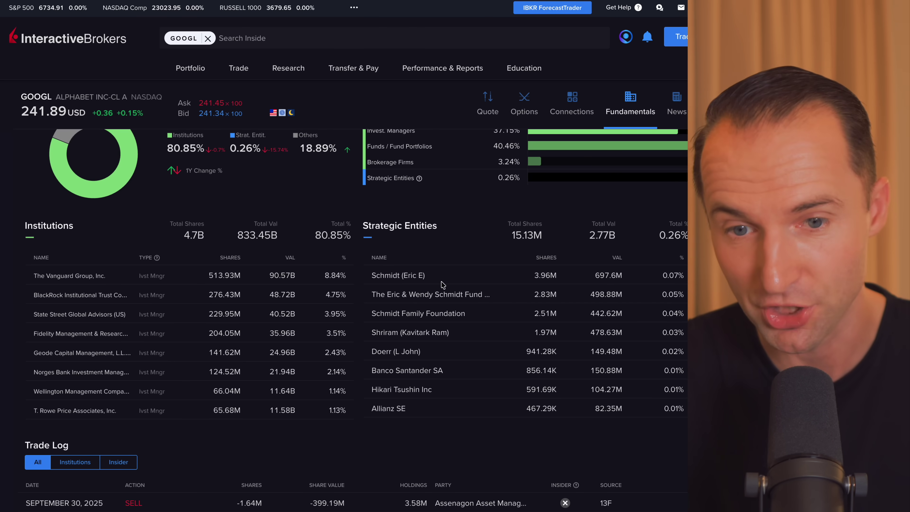
{"action": "scroll", "coordinate": [200, 316], "scroll_direction": "down", "scroll_amount": 5}
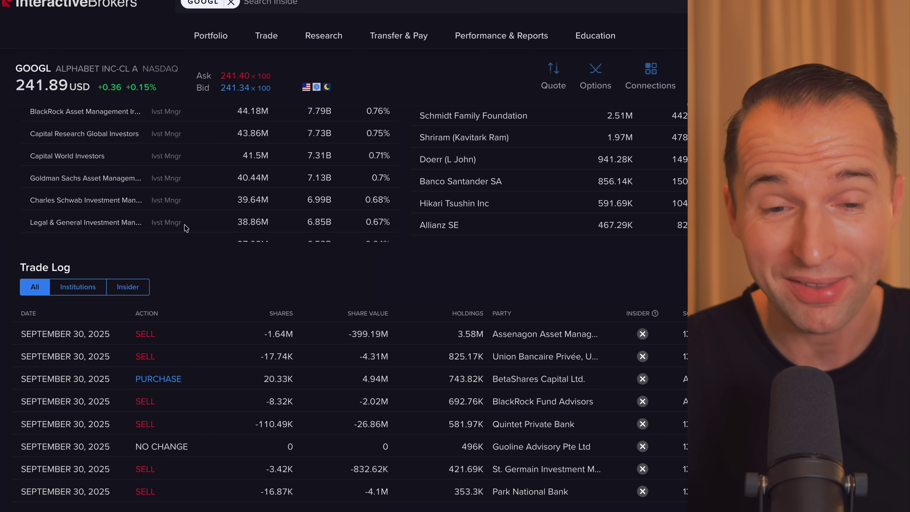
{"action": "scroll", "coordinate": [186, 229], "scroll_direction": "down", "scroll_amount": 2}
{"action": "scroll", "coordinate": [179, 262], "scroll_direction": "down", "scroll_amount": 1}
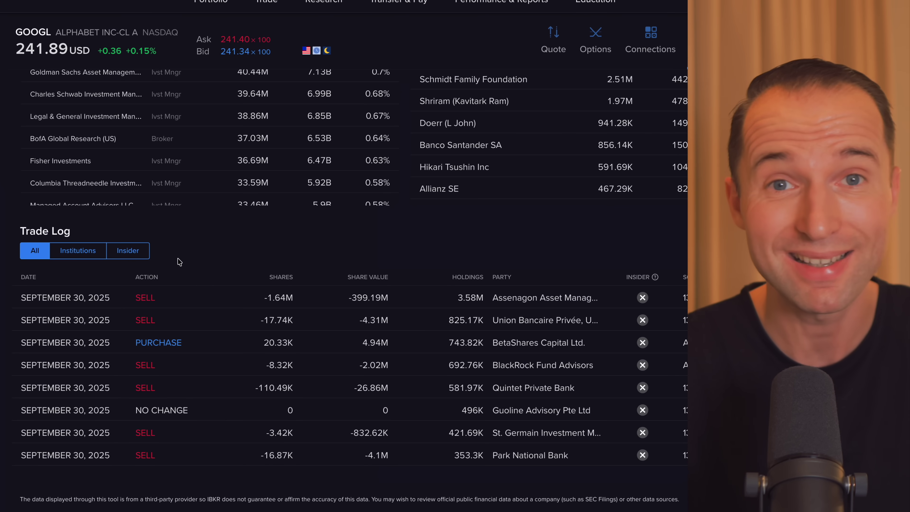
{"action": "left_click", "coordinate": [78, 251]}
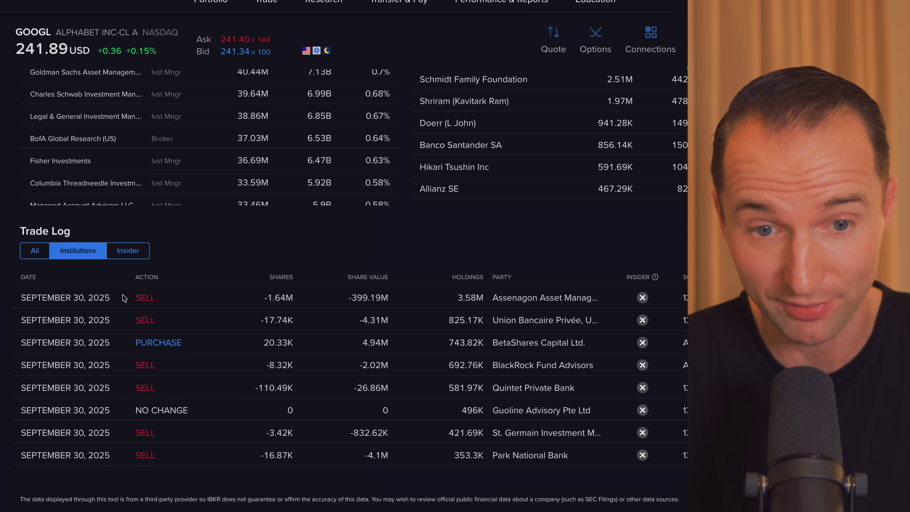
{"action": "left_click", "coordinate": [127, 254]}
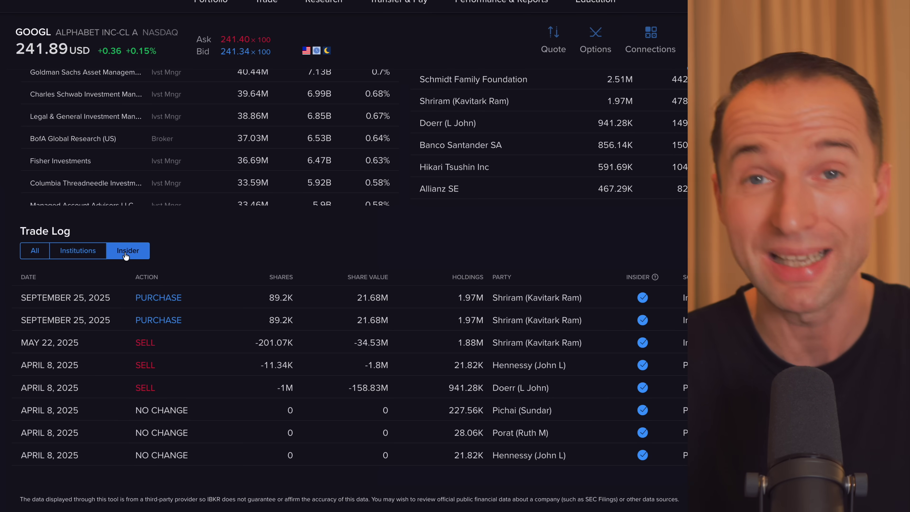
{"action": "scroll", "coordinate": [47, 284], "scroll_direction": "down", "scroll_amount": 1}
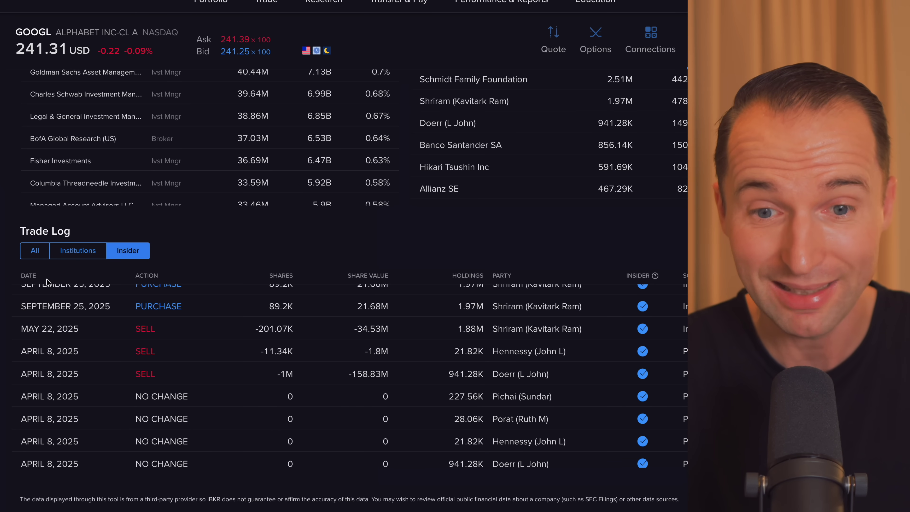
{"action": "scroll", "coordinate": [47, 282], "scroll_direction": "up", "scroll_amount": 1}
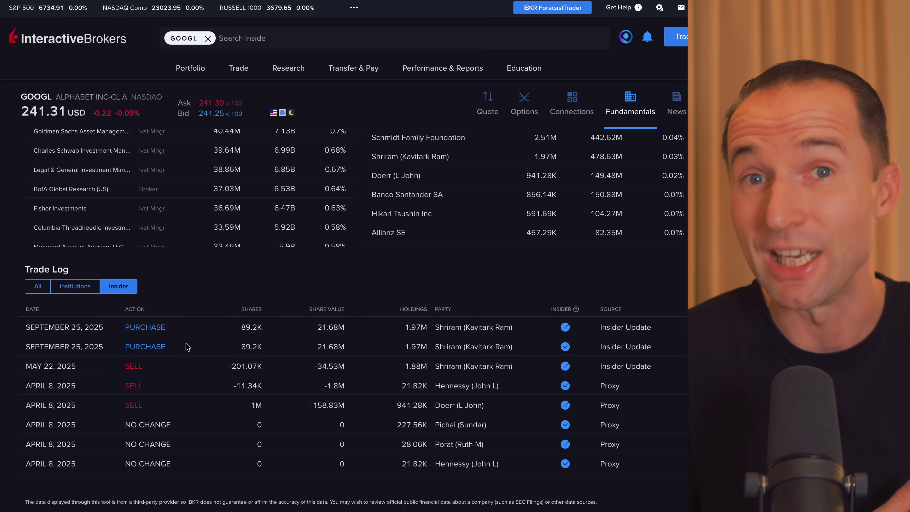
{"action": "scroll", "coordinate": [186, 347], "scroll_direction": "down", "scroll_amount": 5}
{"action": "scroll", "coordinate": [185, 340], "scroll_direction": "up", "scroll_amount": 5}
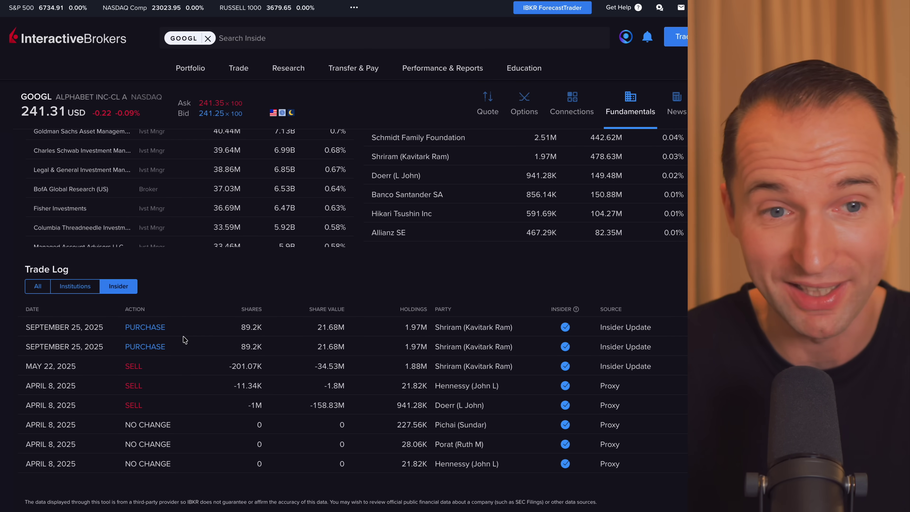
{"action": "scroll", "coordinate": [262, 286], "scroll_direction": "up", "scroll_amount": 20}
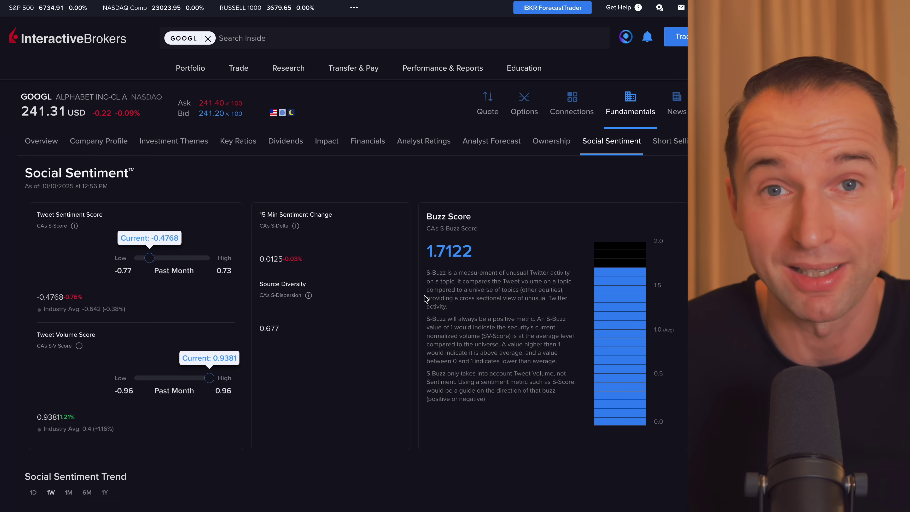
Reveal the remaining Fundamentals sub-tabs and open GOOGL's Short Selling data.
{"action": "scroll", "coordinate": [425, 299], "scroll_direction": "down", "scroll_amount": 6}
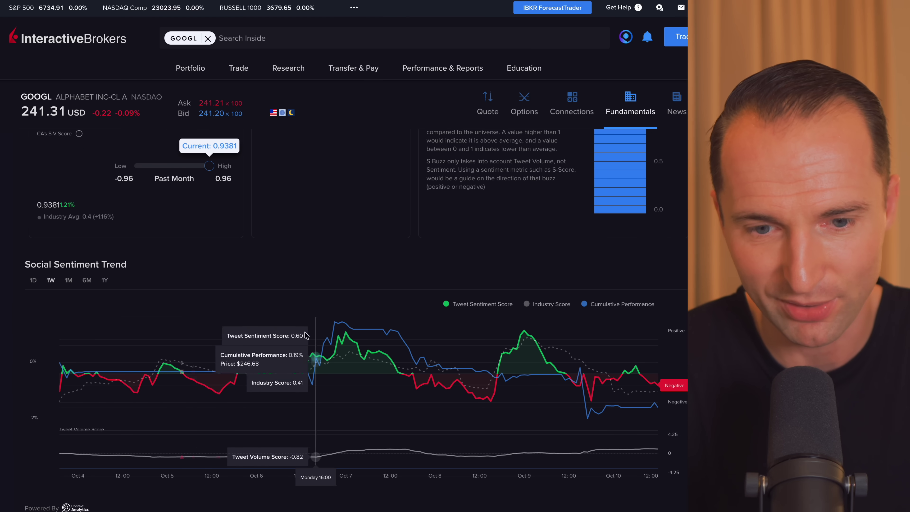
{"action": "scroll", "coordinate": [331, 289], "scroll_direction": "up", "scroll_amount": 6}
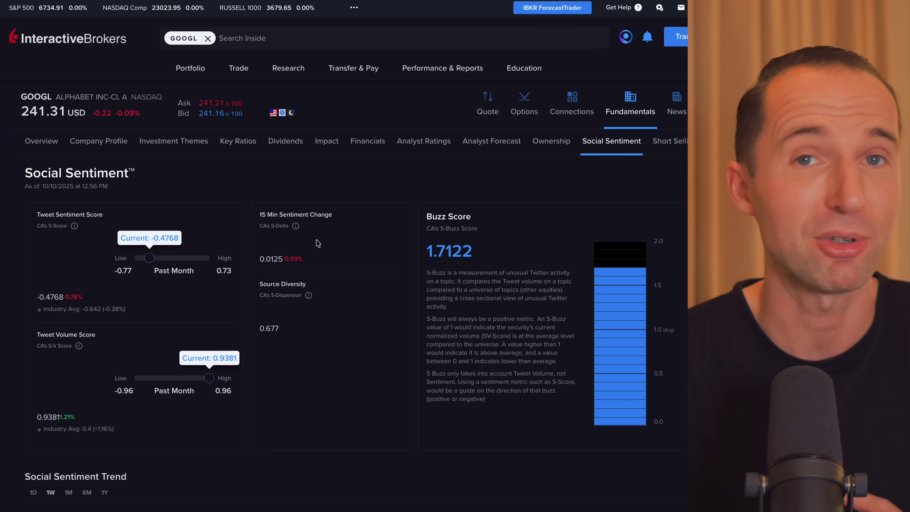
{"action": "left_click", "coordinate": [669, 152]}
{"action": "left_click", "coordinate": [200, 144]}
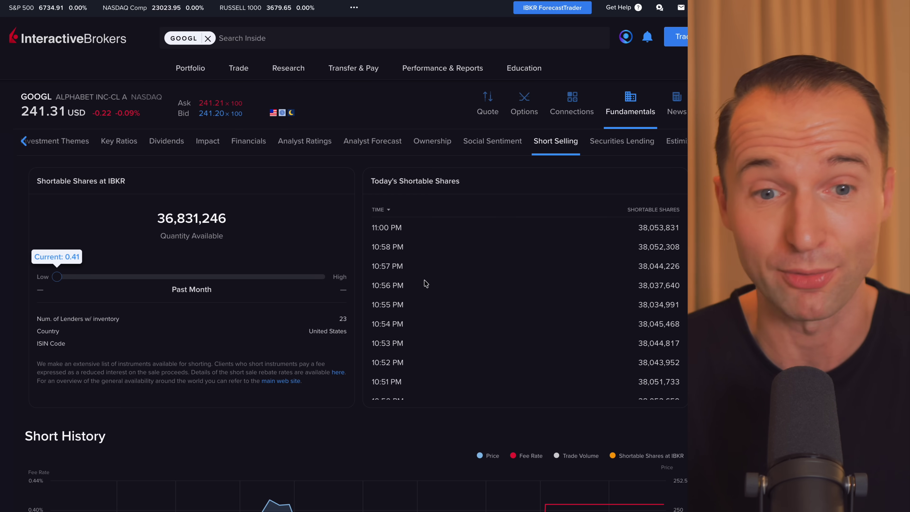
Open Securities Lending to view Orbisa utilization, lender depth and average duration figures.
{"action": "scroll", "coordinate": [422, 283], "scroll_direction": "down", "scroll_amount": 5}
{"action": "scroll", "coordinate": [375, 396], "scroll_direction": "down", "scroll_amount": 10}
{"action": "scroll", "coordinate": [339, 446], "scroll_direction": "up", "scroll_amount": 10}
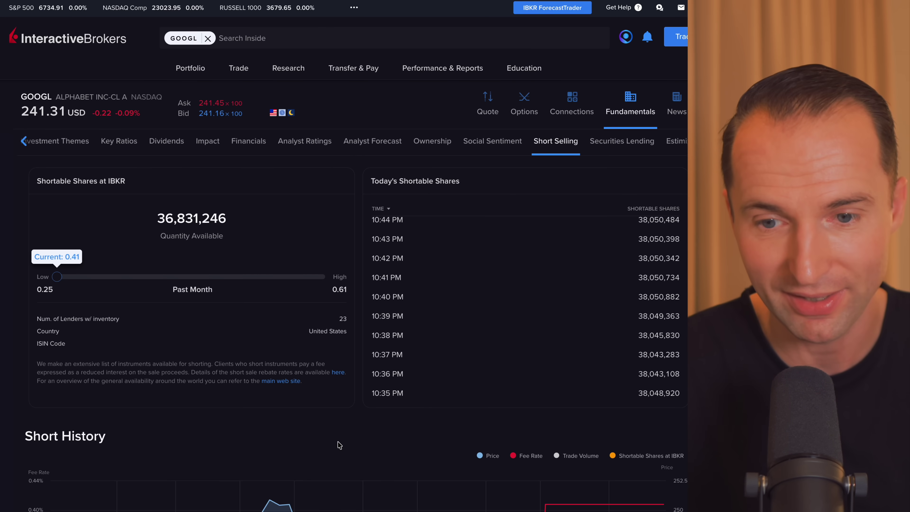
{"action": "left_click", "coordinate": [613, 143]}
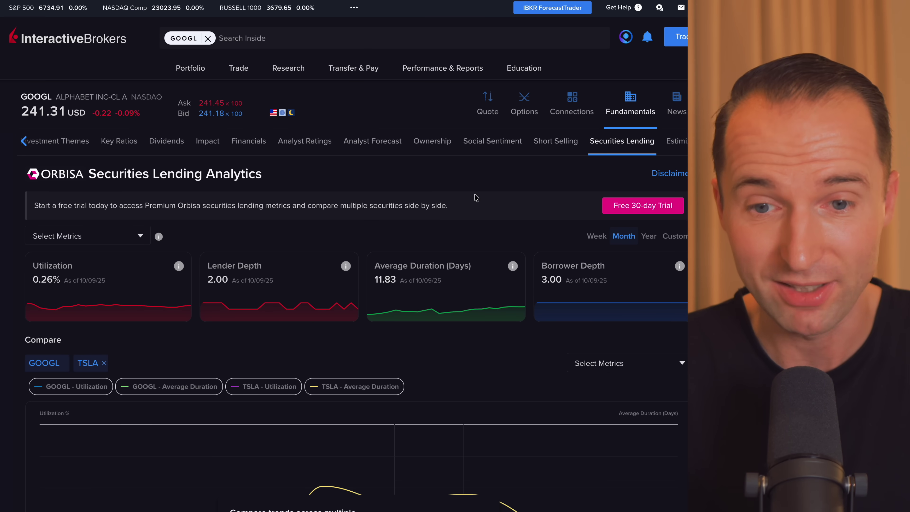
{"action": "scroll", "coordinate": [269, 193], "scroll_direction": "down", "scroll_amount": 10}
{"action": "scroll", "coordinate": [269, 193], "scroll_direction": "up", "scroll_amount": 10}
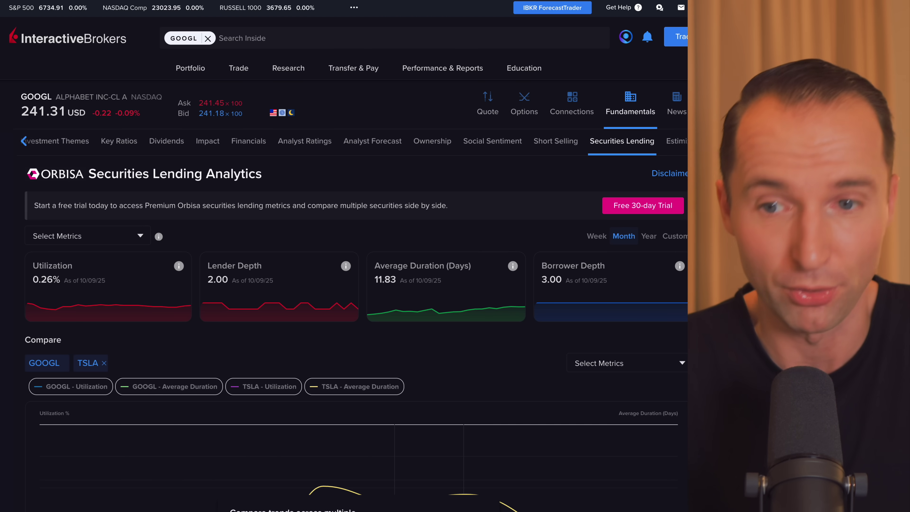
{"action": "scroll", "coordinate": [326, 143], "scroll_direction": "right", "scroll_amount": 5}
{"action": "left_click", "coordinate": [326, 144]}
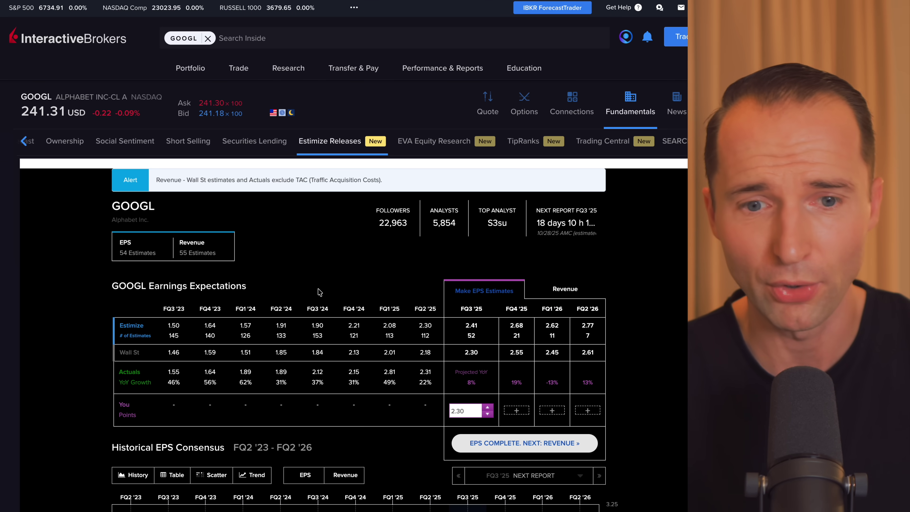
Review GOOGL's Estimize estimates, then view the ISS EVA research list showing the Aug 11, 2025 UNDERWEIGHT rating.
{"action": "scroll", "coordinate": [511, 266], "scroll_direction": "down", "scroll_amount": 15}
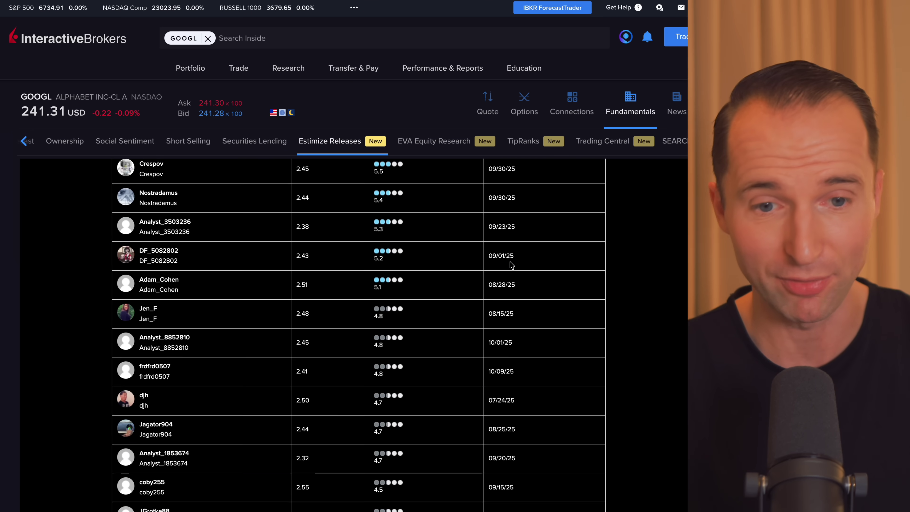
{"action": "scroll", "coordinate": [511, 266], "scroll_direction": "up", "scroll_amount": 15}
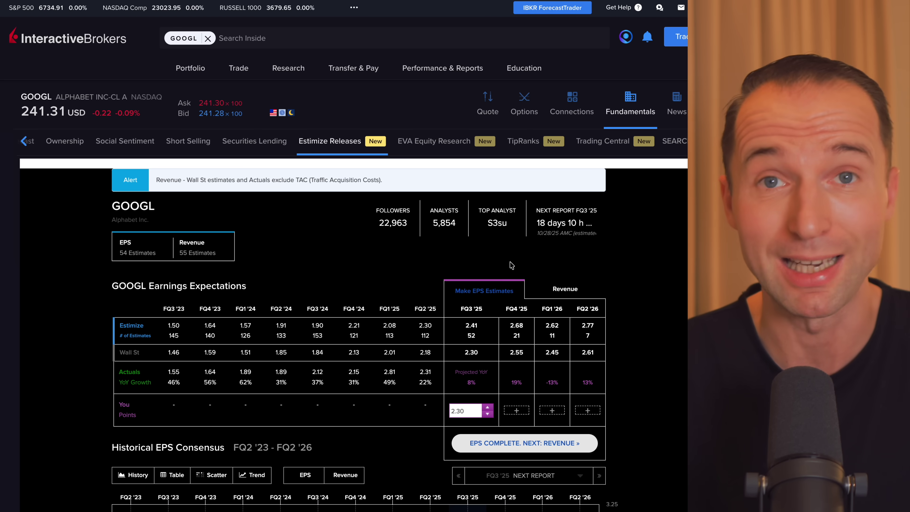
{"action": "left_click", "coordinate": [432, 141]}
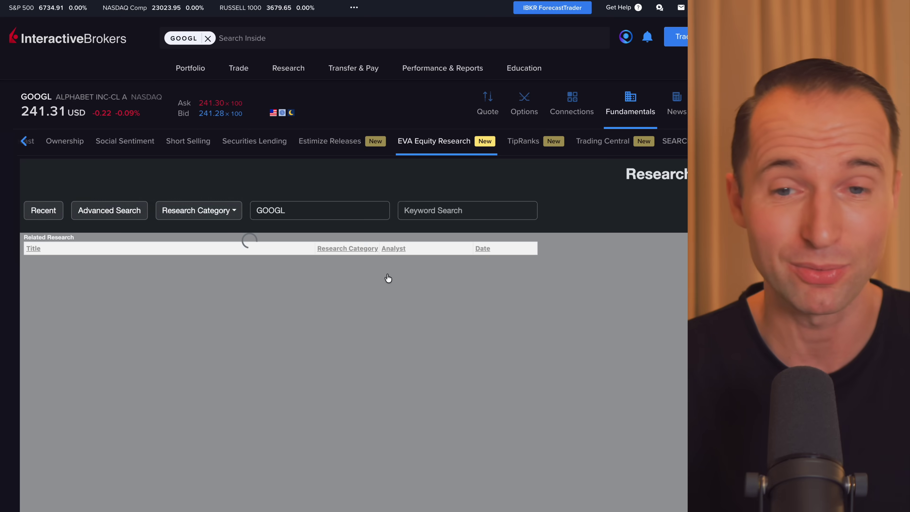
{"action": "scroll", "coordinate": [168, 341], "scroll_direction": "down", "scroll_amount": 2}
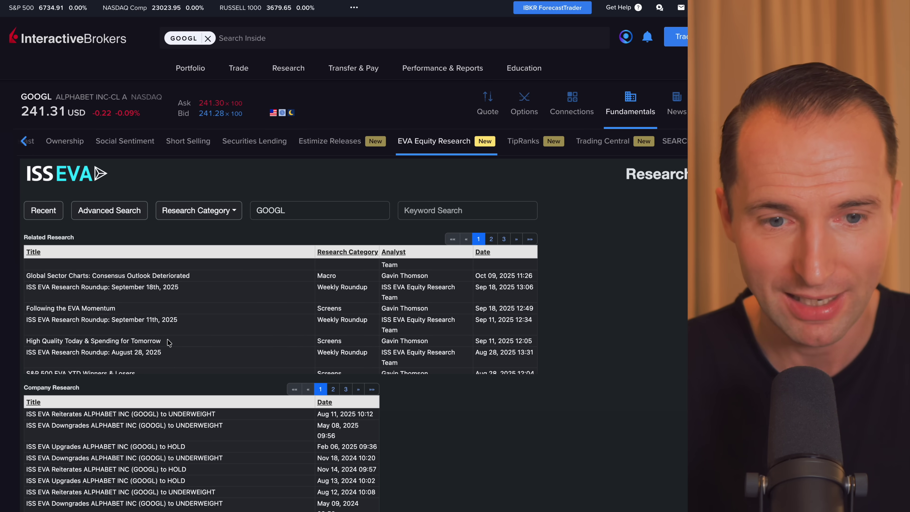
{"action": "scroll", "coordinate": [168, 341], "scroll_direction": "up", "scroll_amount": 1}
{"action": "scroll", "coordinate": [364, 414], "scroll_direction": "down", "scroll_amount": 1}
{"action": "scroll", "coordinate": [364, 414], "scroll_direction": "down", "scroll_amount": 3}
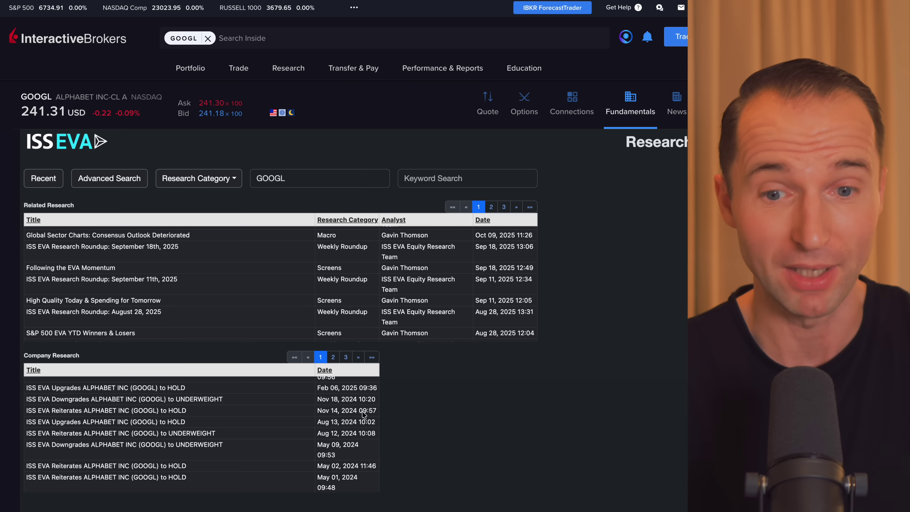
{"action": "scroll", "coordinate": [364, 414], "scroll_direction": "up", "scroll_amount": 3}
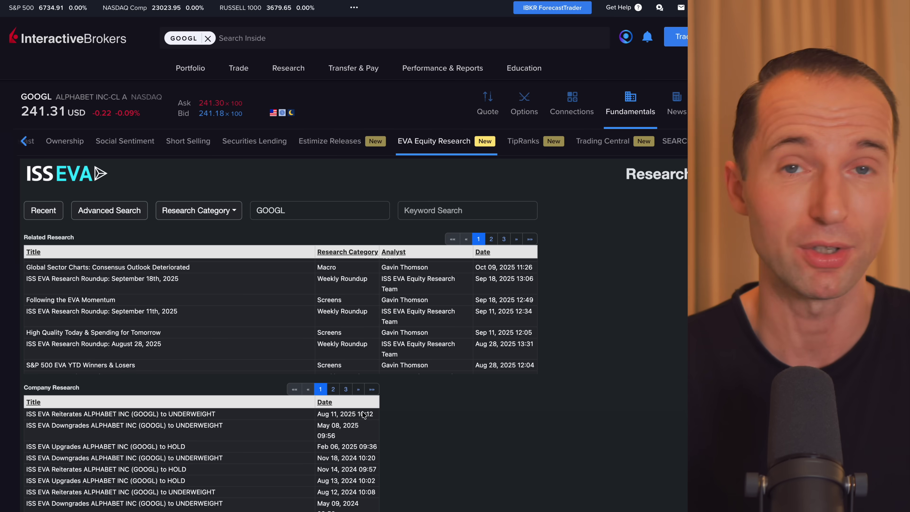
View GOOGL's TipRanks smart score, then its insider and hedge fund trading activity.
{"action": "left_click", "coordinate": [530, 141]}
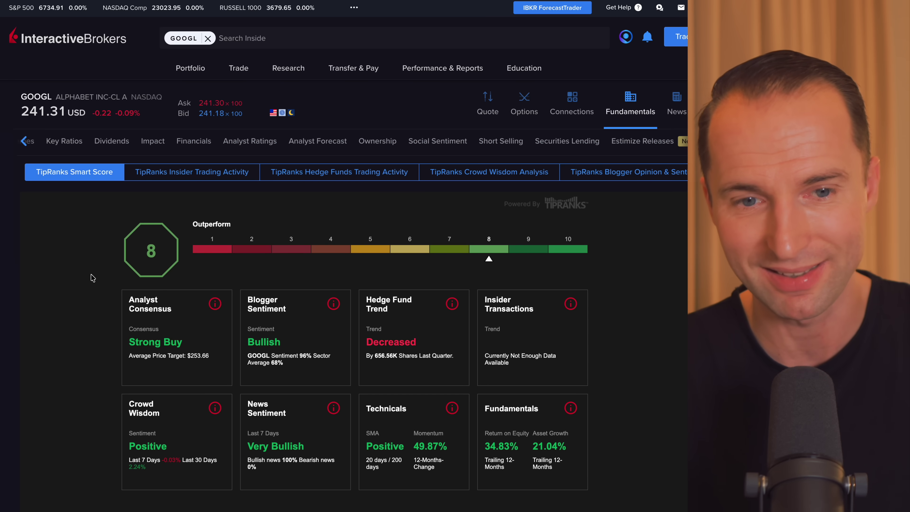
{"action": "left_click", "coordinate": [188, 172]}
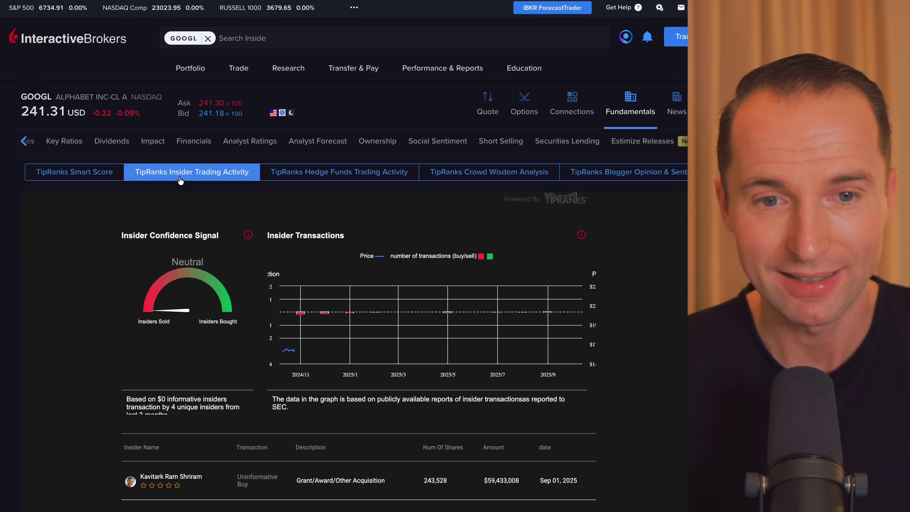
{"action": "scroll", "coordinate": [155, 261], "scroll_direction": "down", "scroll_amount": 1}
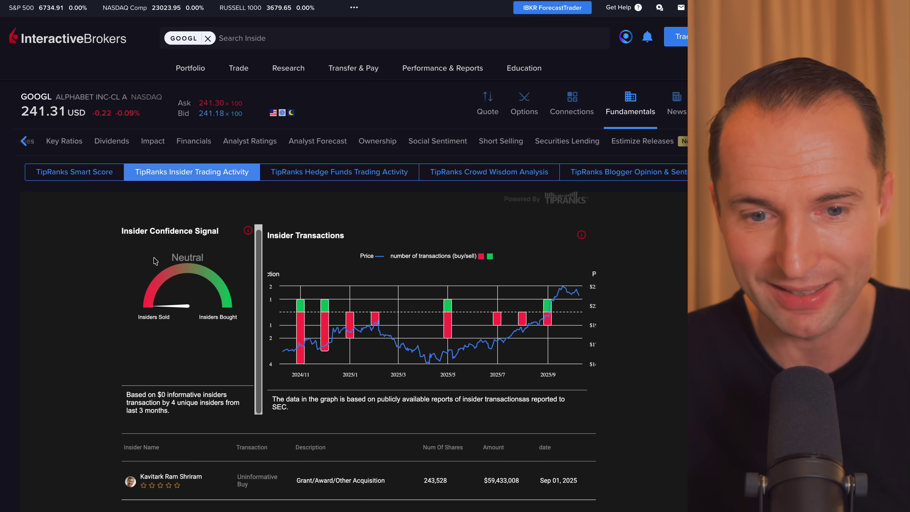
{"action": "left_click", "coordinate": [339, 169]}
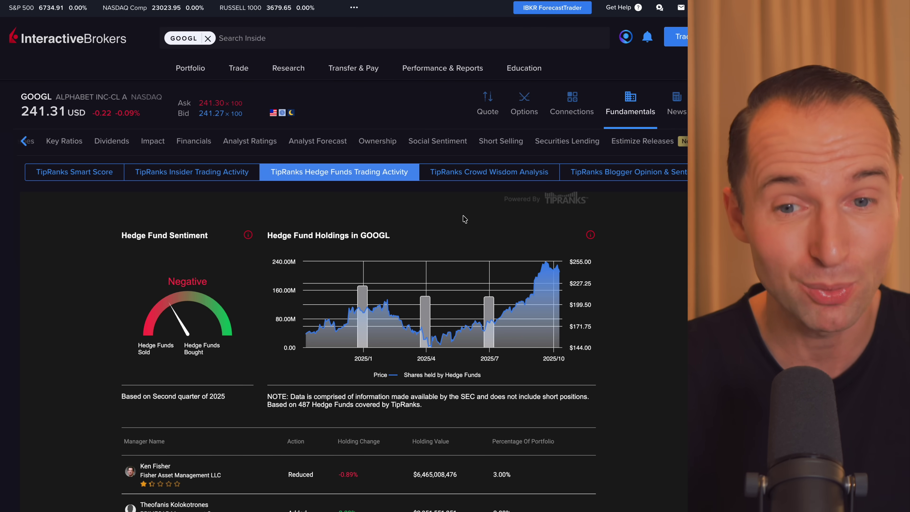
{"action": "scroll", "coordinate": [459, 280], "scroll_direction": "down", "scroll_amount": 4}
{"action": "scroll", "coordinate": [468, 254], "scroll_direction": "up", "scroll_amount": 4}
Check crowd wisdom and blogger sentiment, then Trading Central's fundamental insight (Quantamental 55/100, target 260.00).
{"action": "left_click", "coordinate": [482, 172]}
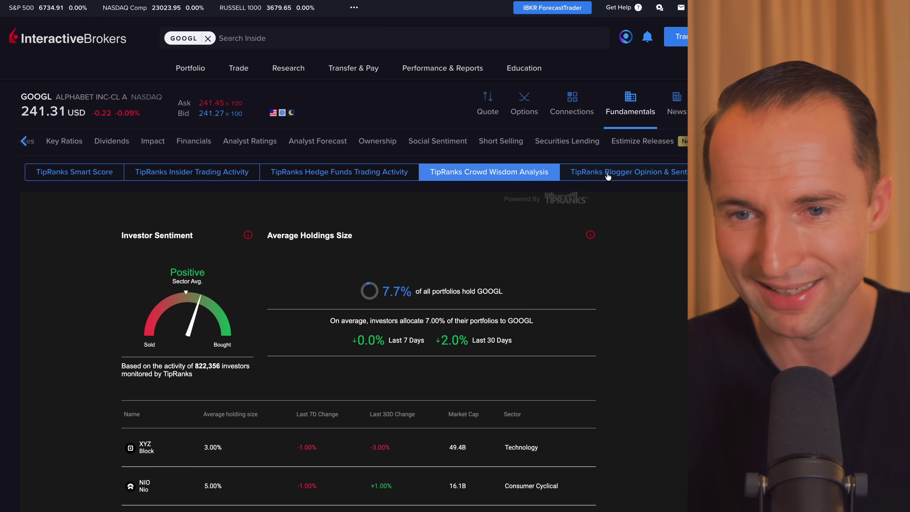
{"action": "scroll", "coordinate": [606, 175], "scroll_direction": "right", "scroll_amount": 1}
{"action": "left_click", "coordinate": [607, 174]}
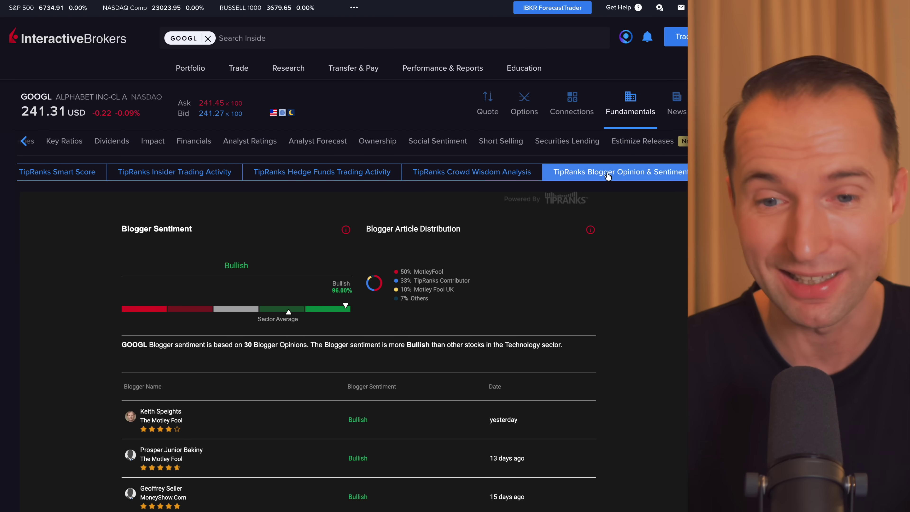
{"action": "scroll", "coordinate": [609, 140], "scroll_direction": "right", "scroll_amount": 2}
{"action": "left_click", "coordinate": [640, 138]}
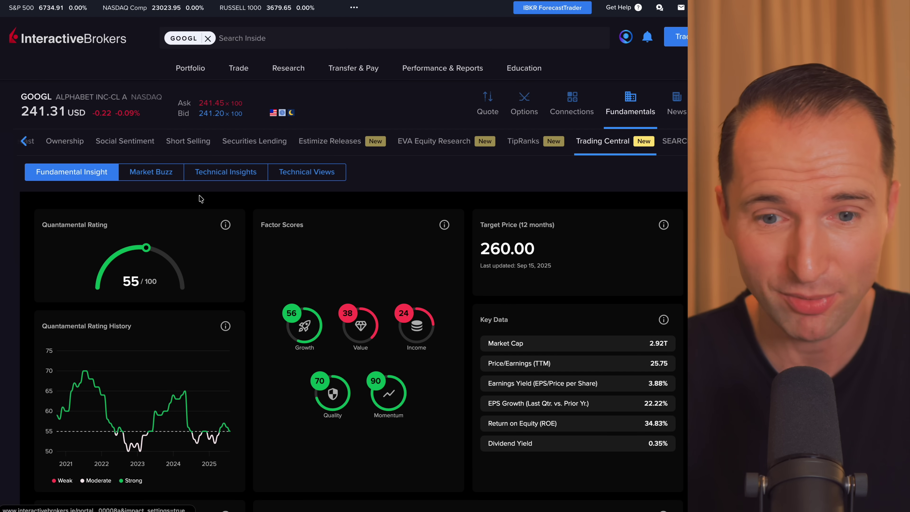
View Trading Central's Market Buzz, Technical Insights and Technical Views: rebound to 244.66, pivot 239.41, support 237.67.
{"action": "scroll", "coordinate": [200, 198], "scroll_direction": "down", "scroll_amount": 1}
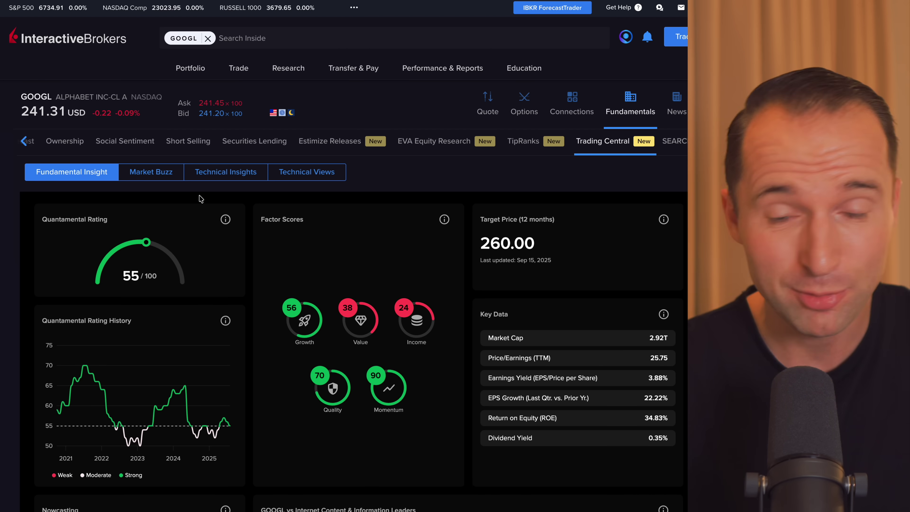
{"action": "left_click", "coordinate": [150, 174]}
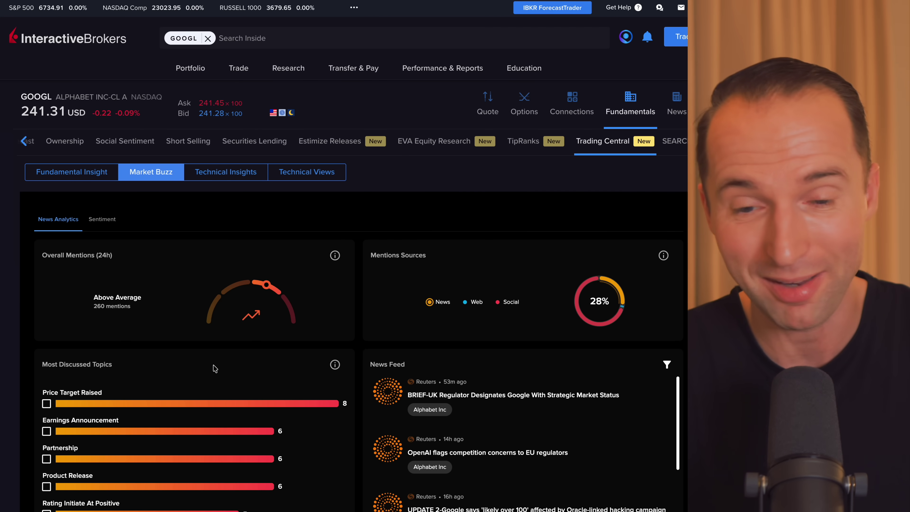
{"action": "left_click", "coordinate": [238, 178]}
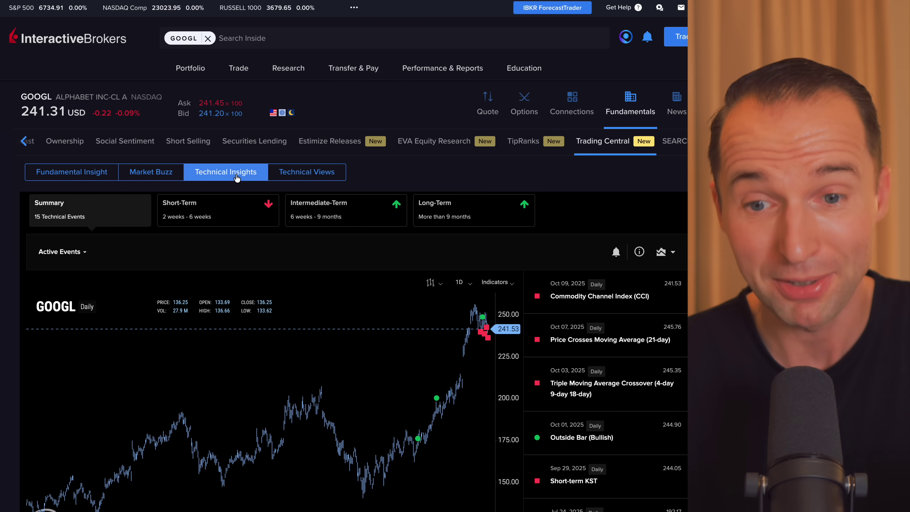
{"action": "left_click", "coordinate": [305, 177]}
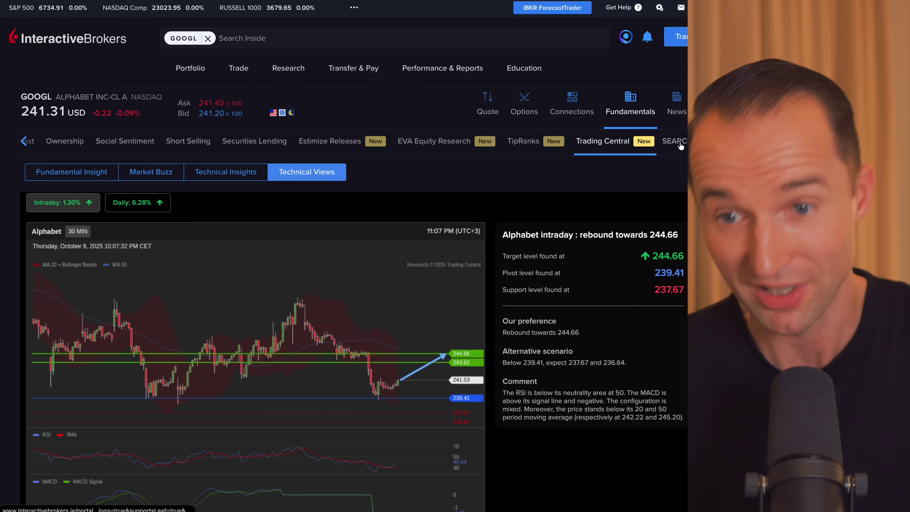
Search GOOGL's fundamentals for 'revenue' to list Total Revenue, Revenue Per Share and Revenue Change.
{"action": "left_click", "coordinate": [682, 144]}
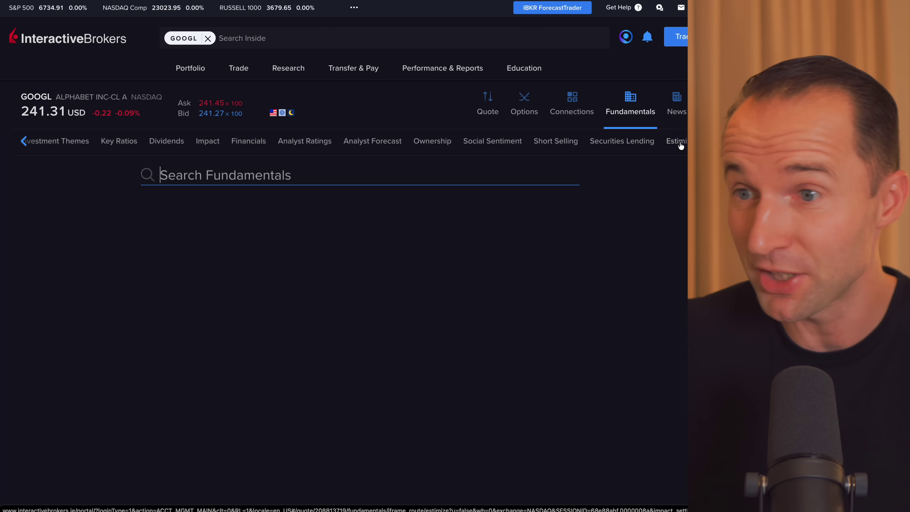
{"action": "type", "text": "revenue"}
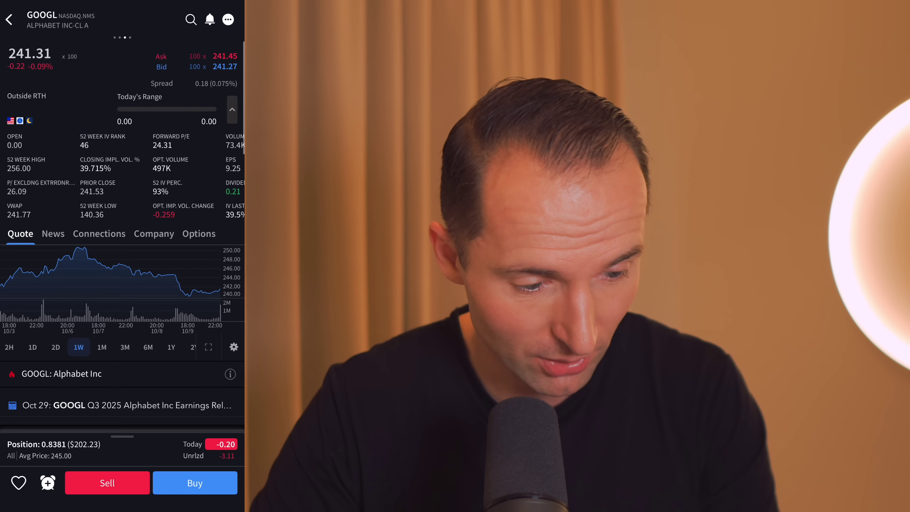
On the phone, scroll through GOOGL's Refinitiv analyst ratings, then switch to Investment Themes.
{"action": "scroll", "coordinate": [122, 251], "scroll_direction": "down", "scroll_amount": 10}
{"action": "scroll", "coordinate": [122, 251], "scroll_direction": "down", "scroll_amount": 5}
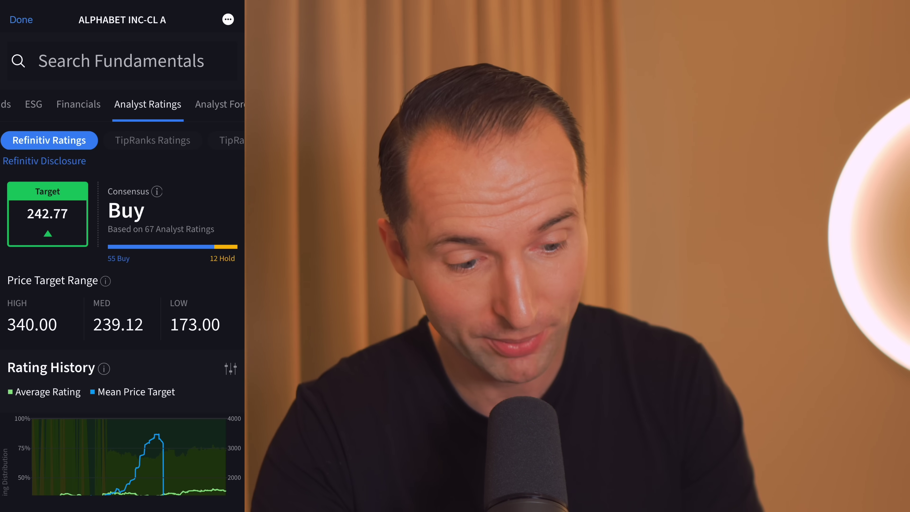
{"action": "scroll", "coordinate": [122, 105], "scroll_direction": "left", "scroll_amount": 5}
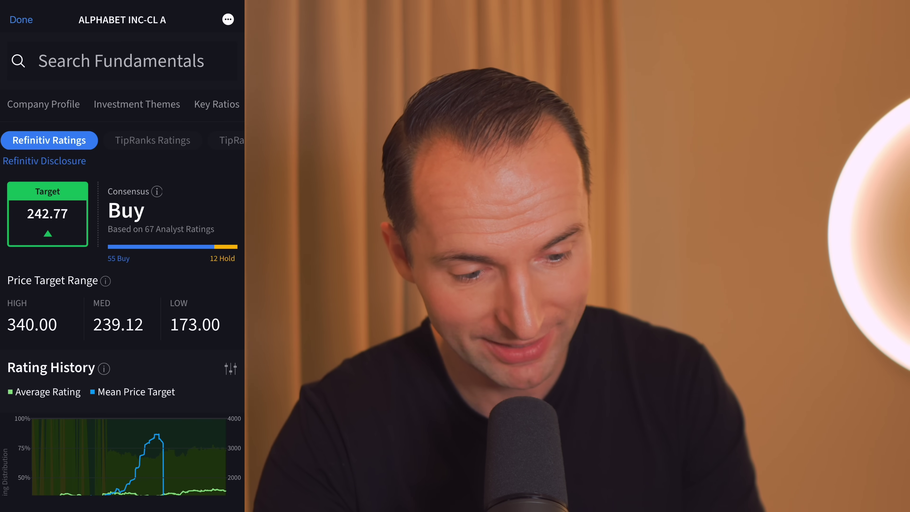
{"action": "left_click", "coordinate": [137, 104]}
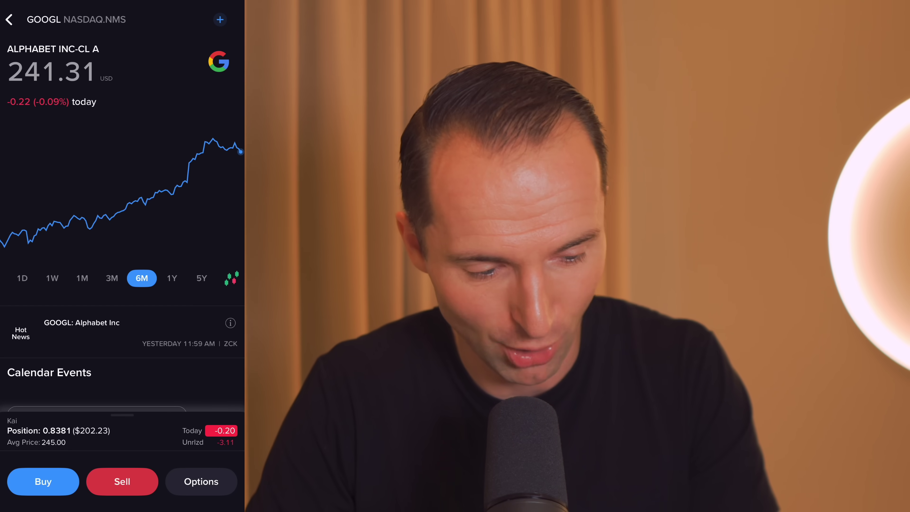
Browse Alphabet's GlobalTrader page: market data, profile, 67-analyst Buy consensus with 242.77 target, news, dividends.
{"action": "scroll", "coordinate": [122, 216], "scroll_direction": "down", "scroll_amount": 10}
{"action": "scroll", "coordinate": [122, 215], "scroll_direction": "down", "scroll_amount": 10}
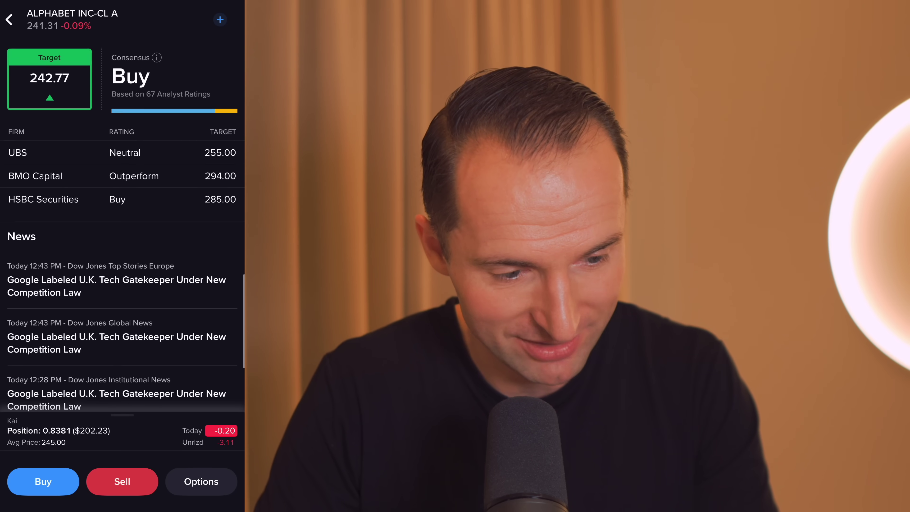
{"action": "scroll", "coordinate": [122, 221], "scroll_direction": "up", "scroll_amount": 2}
{"action": "scroll", "coordinate": [122, 220], "scroll_direction": "down", "scroll_amount": 10}
{"action": "scroll", "coordinate": [123, 215], "scroll_direction": "up", "scroll_amount": 10}
{"action": "scroll", "coordinate": [123, 215], "scroll_direction": "down", "scroll_amount": 10}
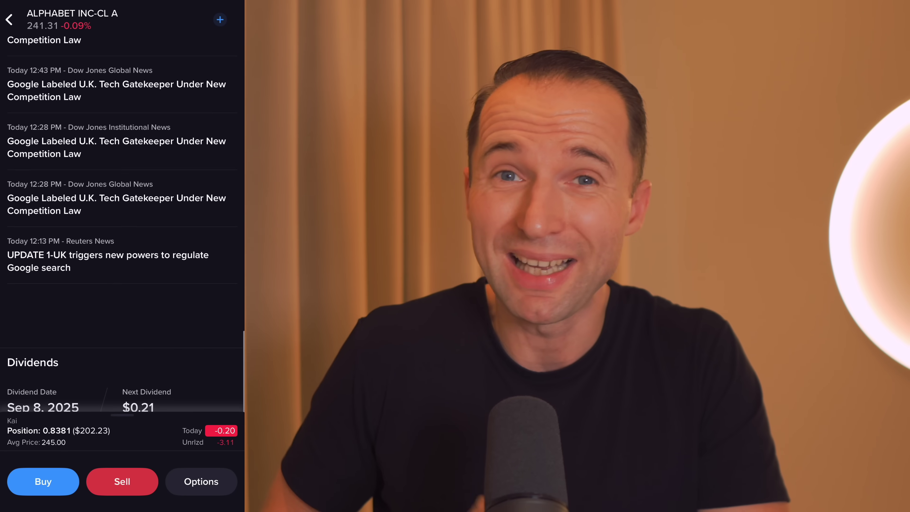
{"action": "scroll", "coordinate": [122, 215], "scroll_direction": "up", "scroll_amount": 6}
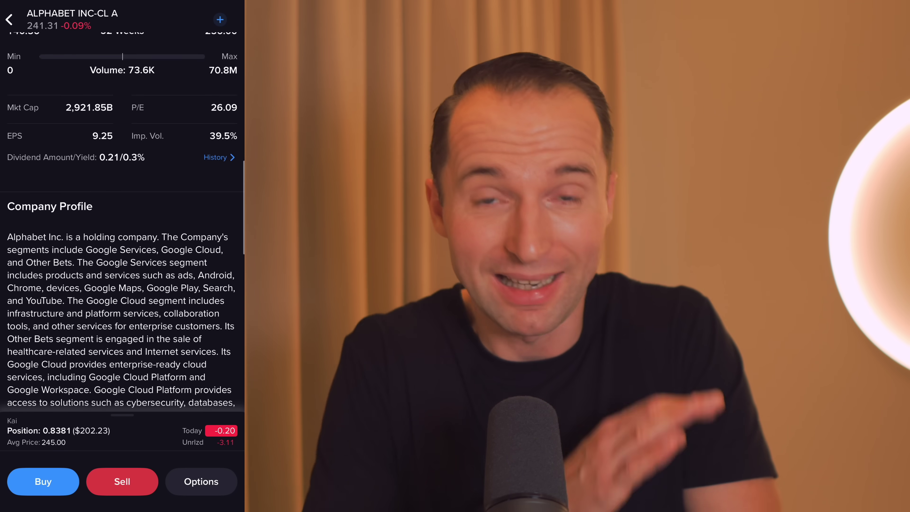
{"action": "scroll", "coordinate": [123, 223], "scroll_direction": "up", "scroll_amount": 2}
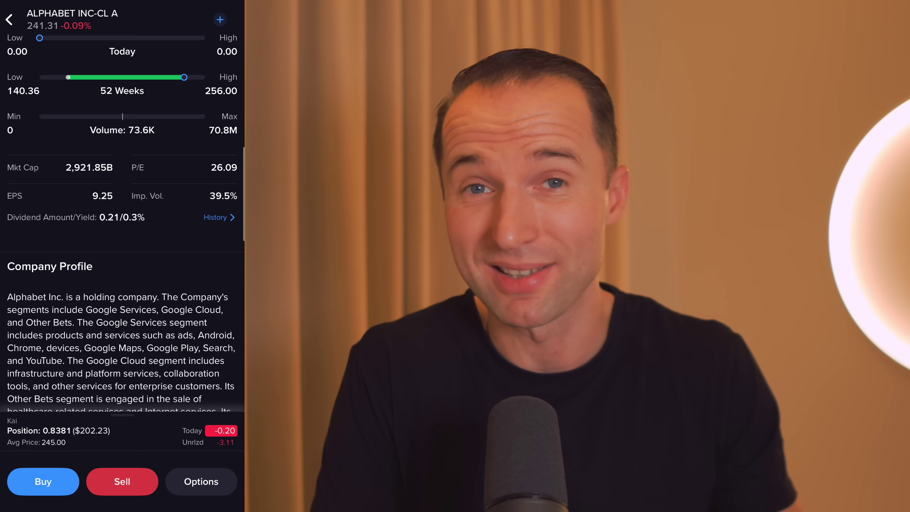